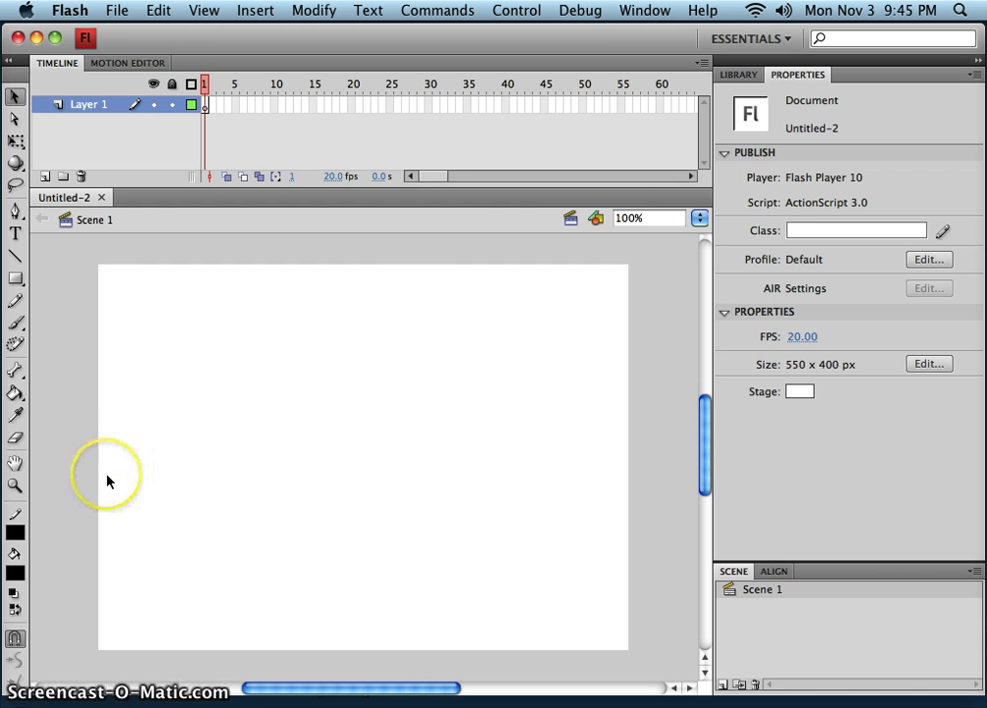
left_click(784, 110)
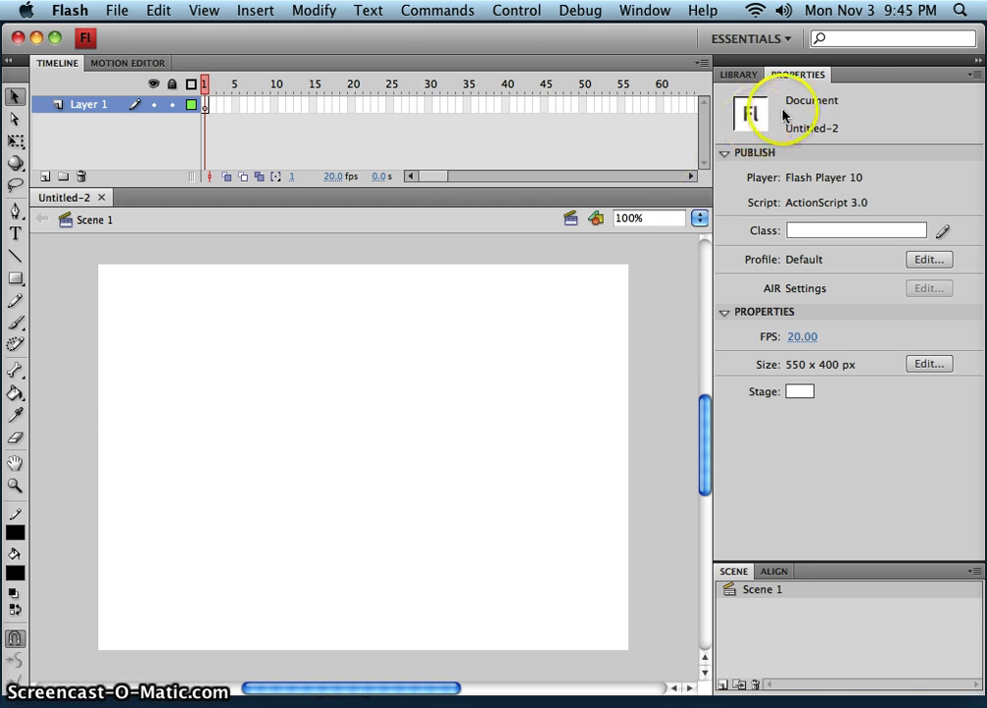
left_click(66, 106)
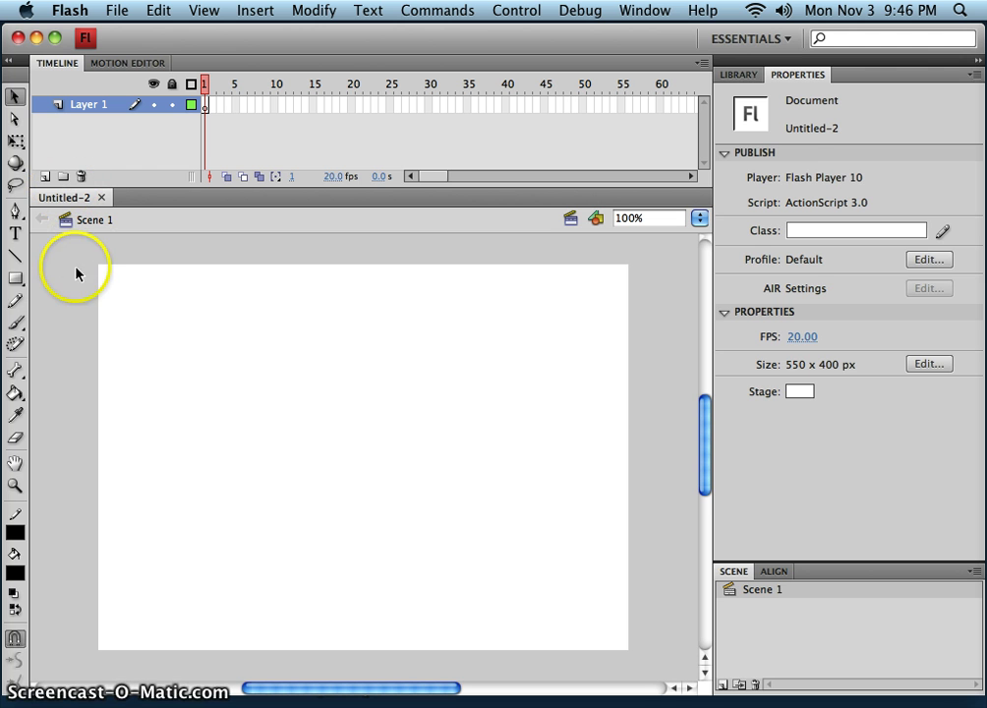
- Draw a stick figure's legs, torso and raised arms with the Line tool in the stage's lower-left corner
left_click(15, 255)
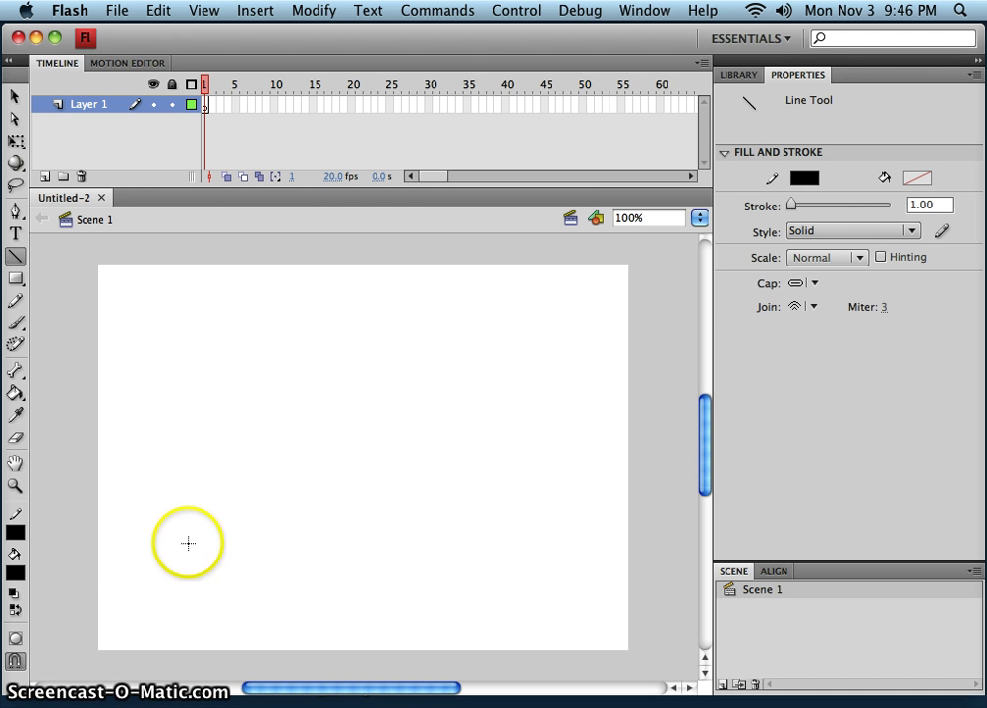
left_click_drag(135, 564, 110, 626)
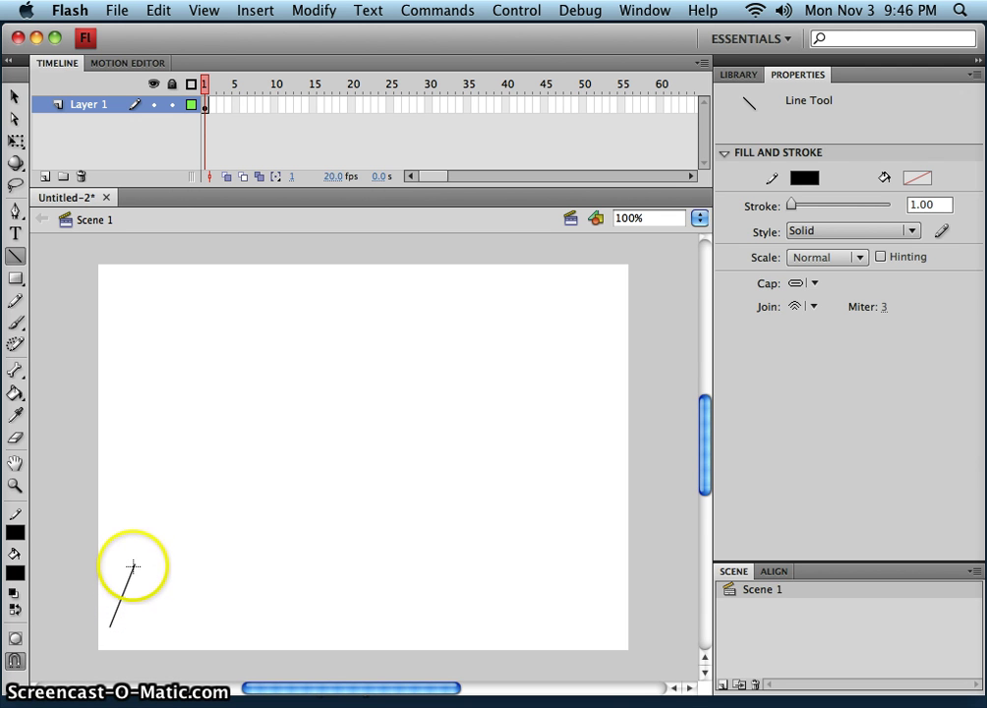
left_click_drag(134, 565, 160, 624)
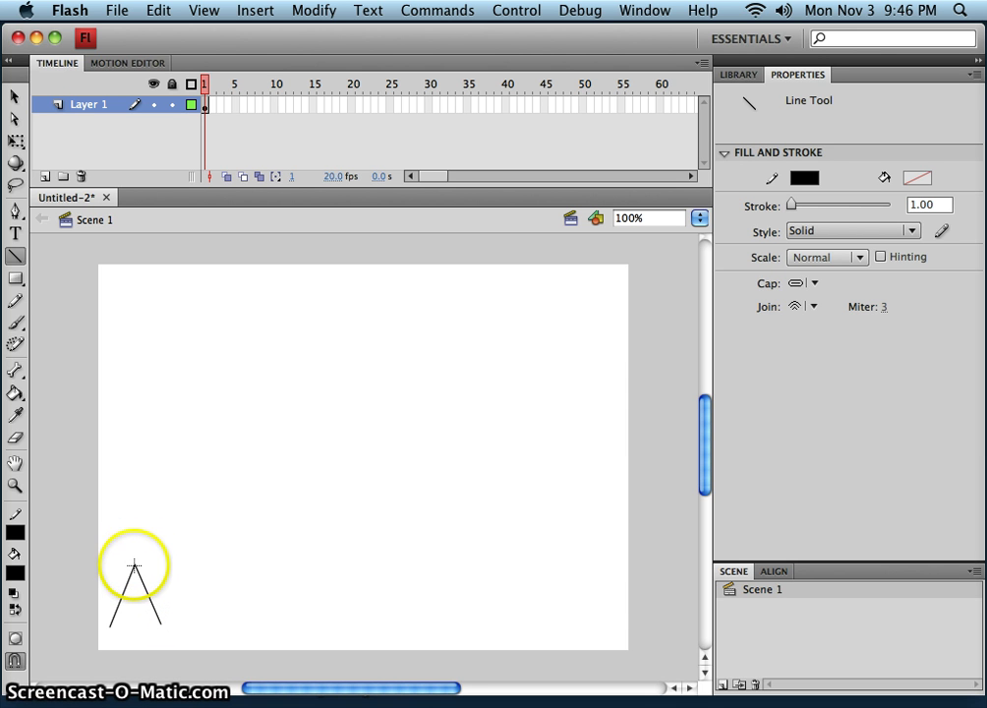
mouse_move(134, 566)
left_mouse_down()
mouse_move(137, 493)
mouse_move(159, 493)
mouse_move(119, 509)
mouse_move(113, 501)
left_mouse_up()
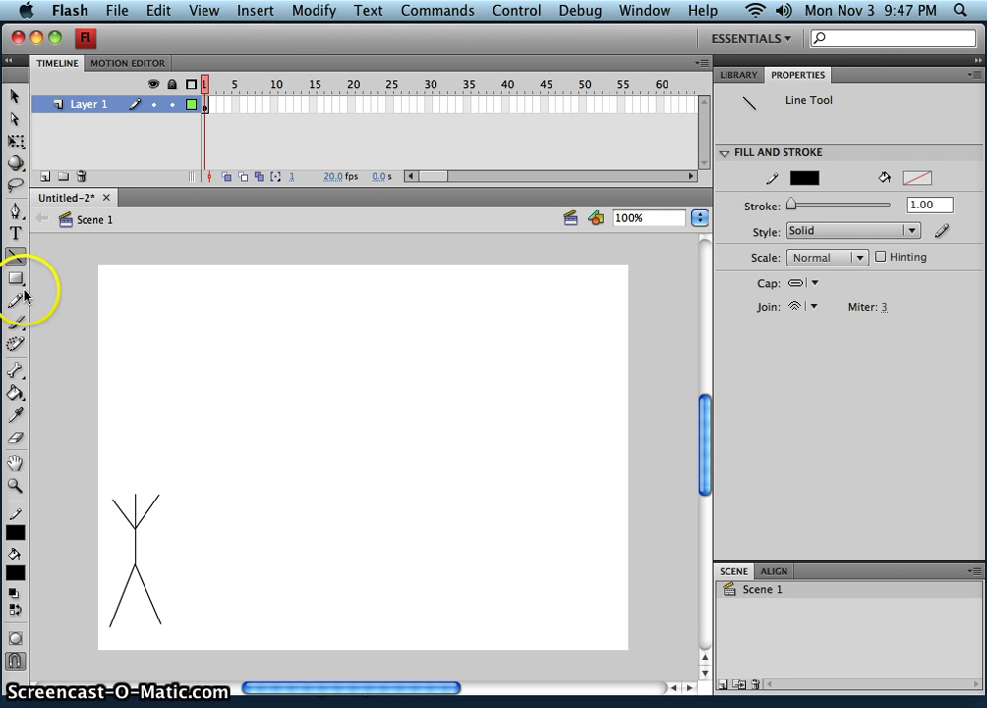
- Draw the figure's head above the torso as an unfilled circle about 61 px wide with the Oval tool
left_click_drag(15, 278, 80, 297)
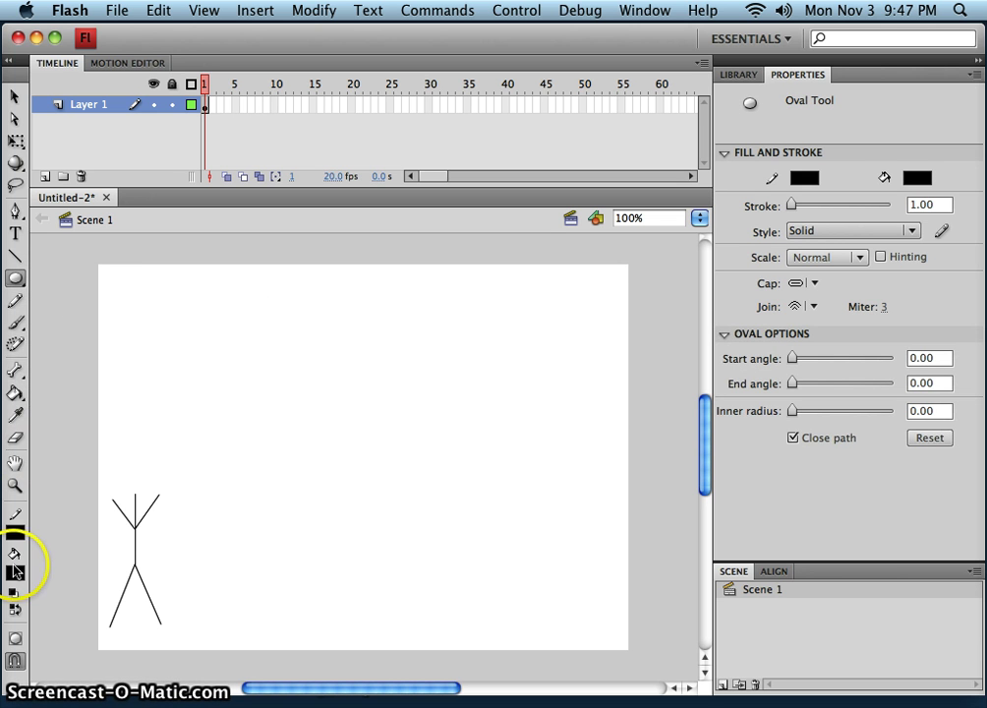
left_click(15, 570)
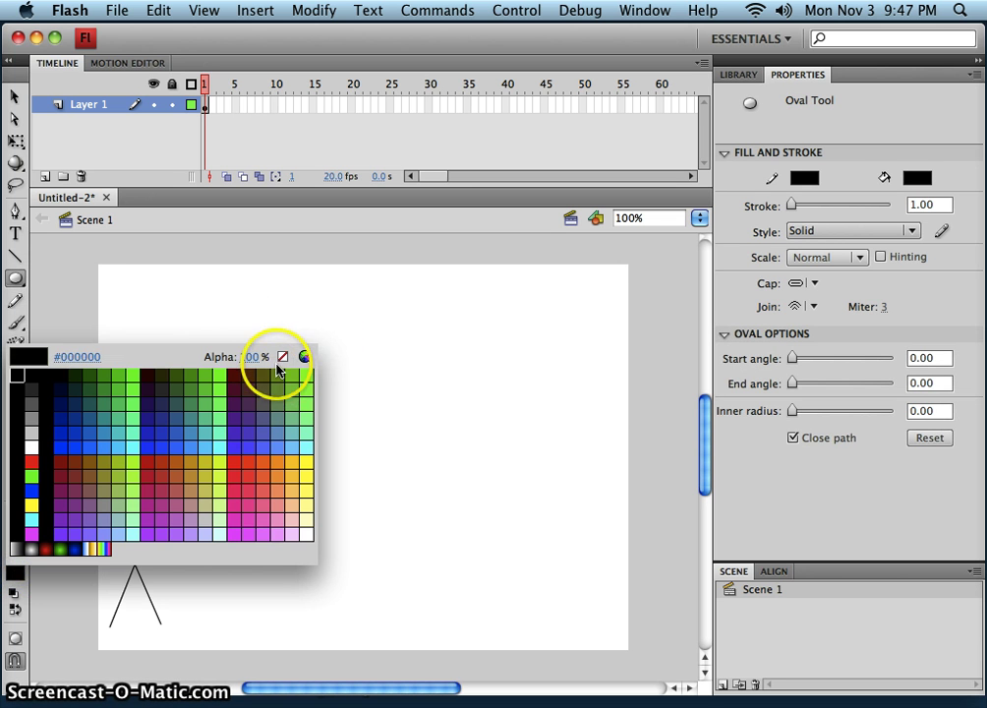
left_click(282, 356)
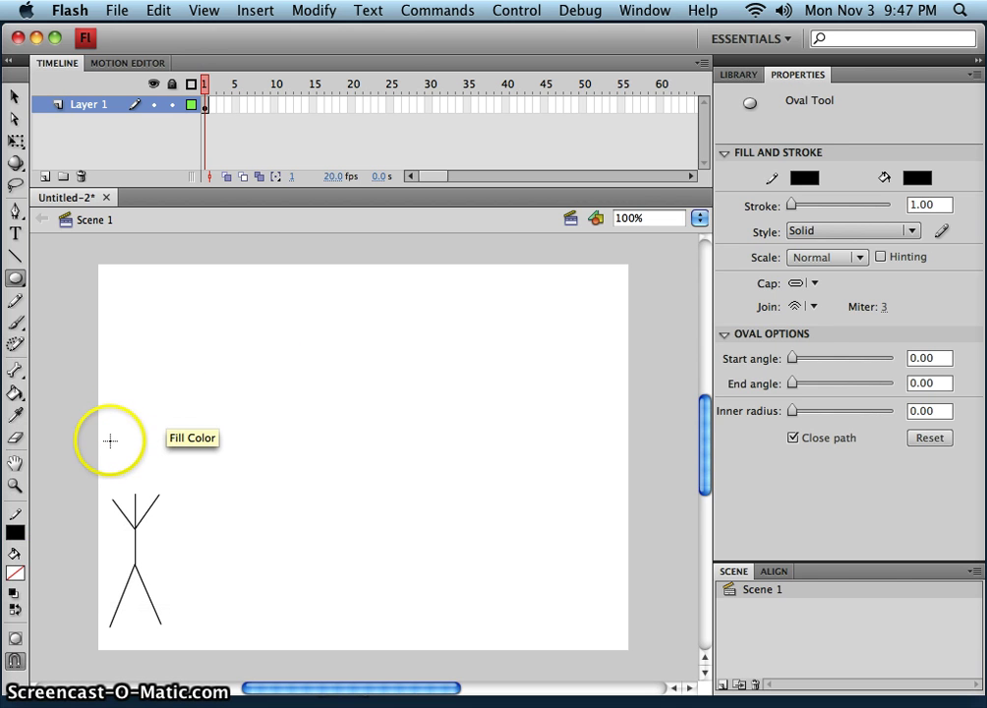
left_click_drag(102, 436, 136, 488)
key("shift")
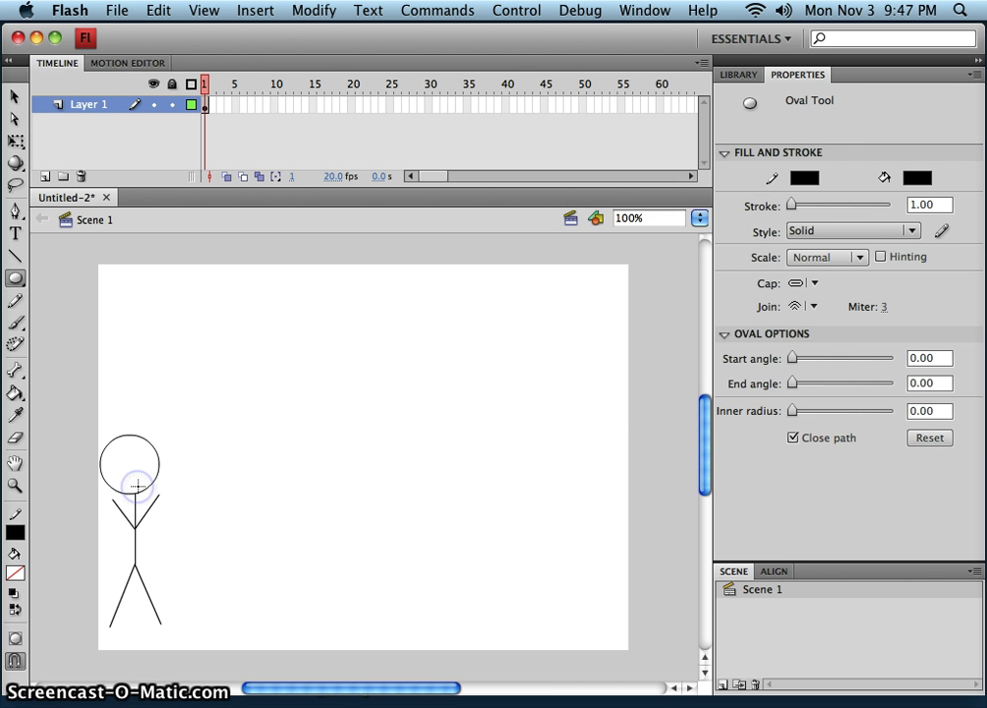
- Nudge the head circle 6 px to the right so it is centred over the torso
left_click(15, 97)
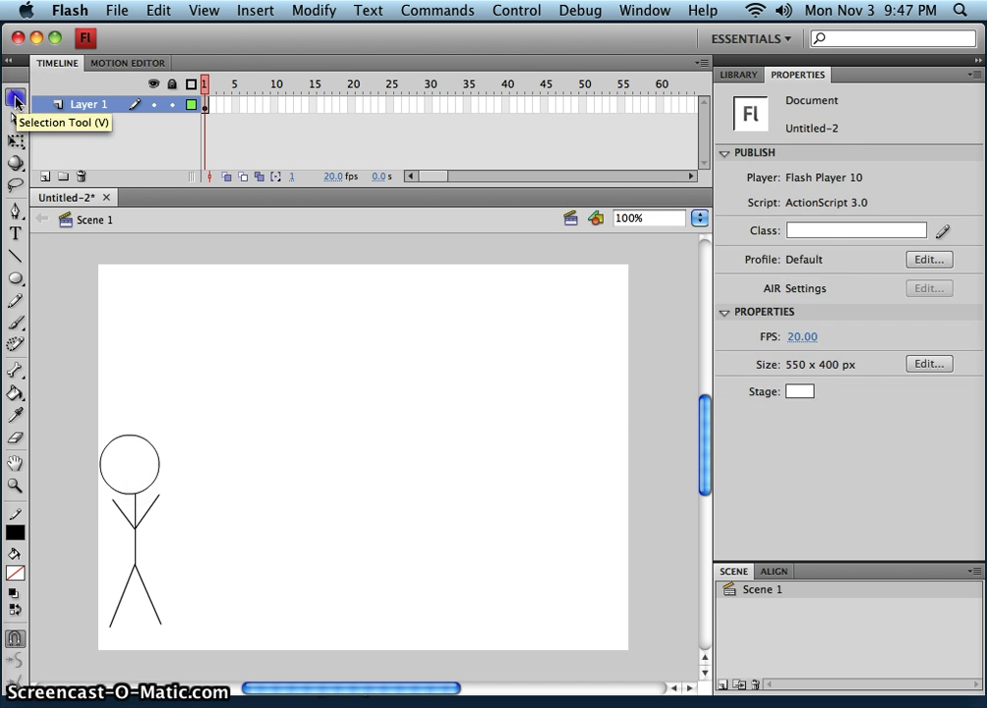
left_click(199, 539)
double_click(157, 484)
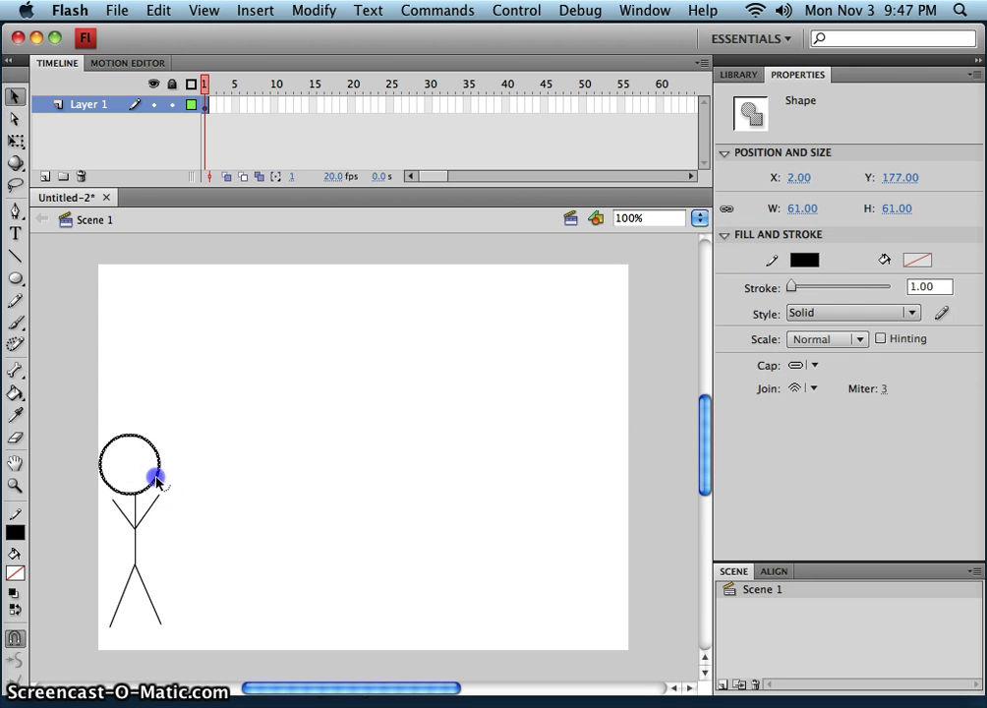
key("Right")
key("Right")
key("Right")
key("Right")
key("Right")
key("Right")
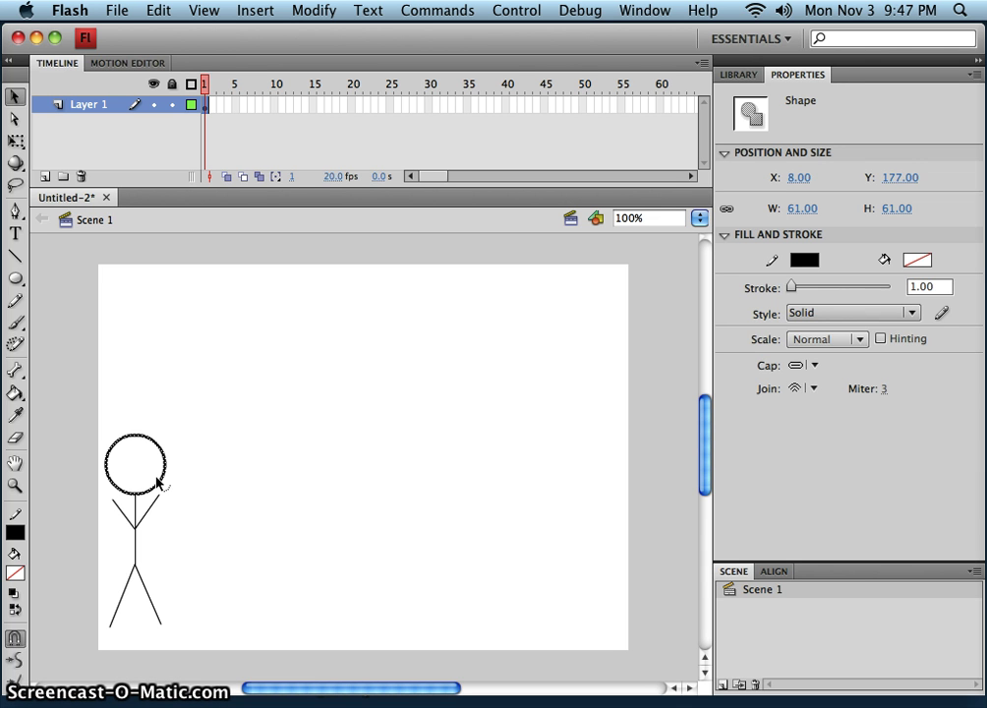
left_click(100, 394)
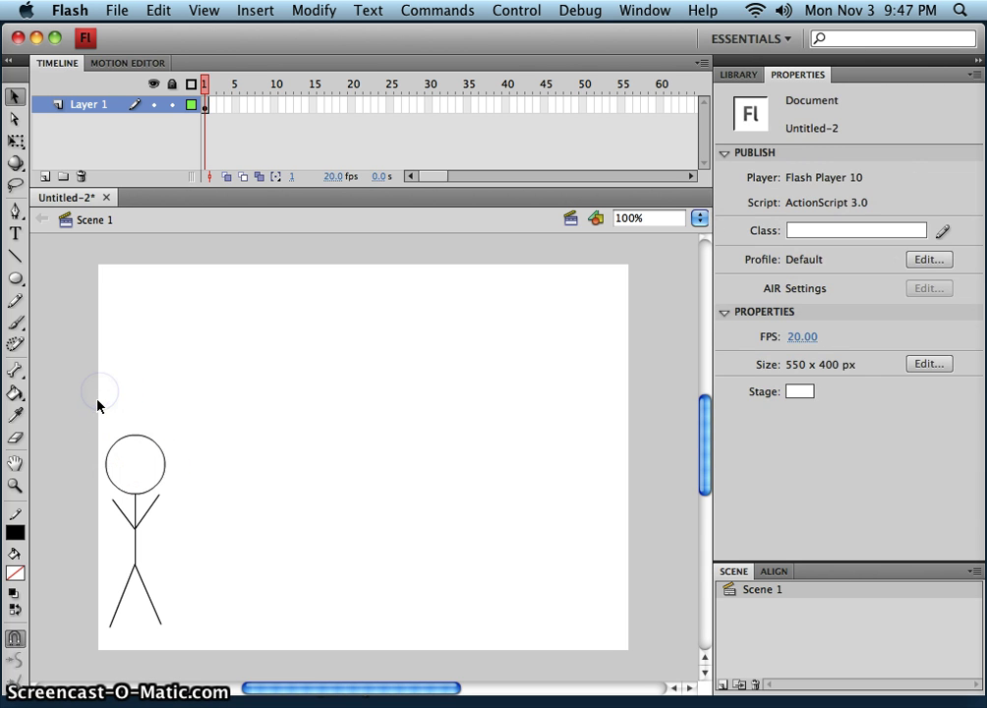
- Convert the whole stick figure to a Graphic symbol named stickman with its registration point at the centre
left_click_drag(83, 405, 179, 640)
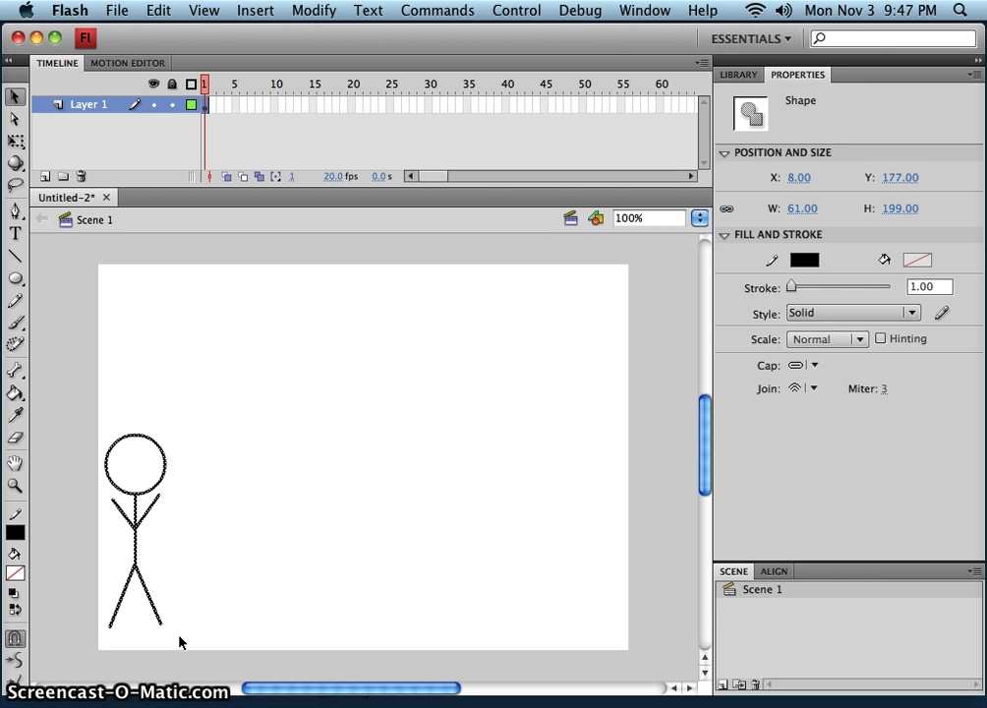
left_click(15, 95)
left_click_drag(69, 382, 183, 651)
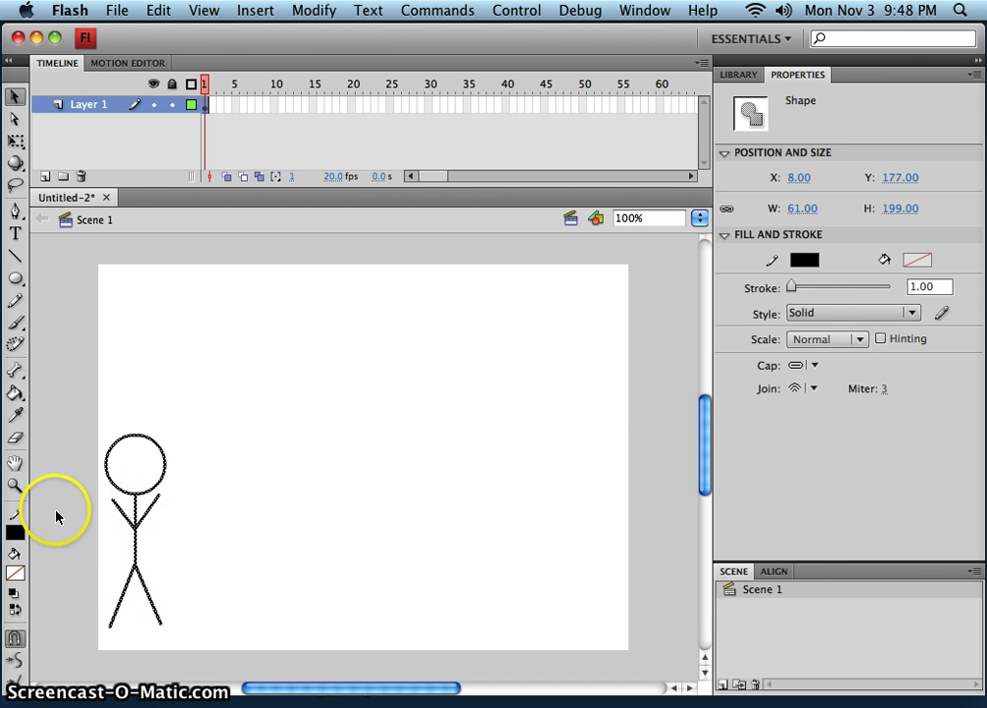
left_click(983, 420)
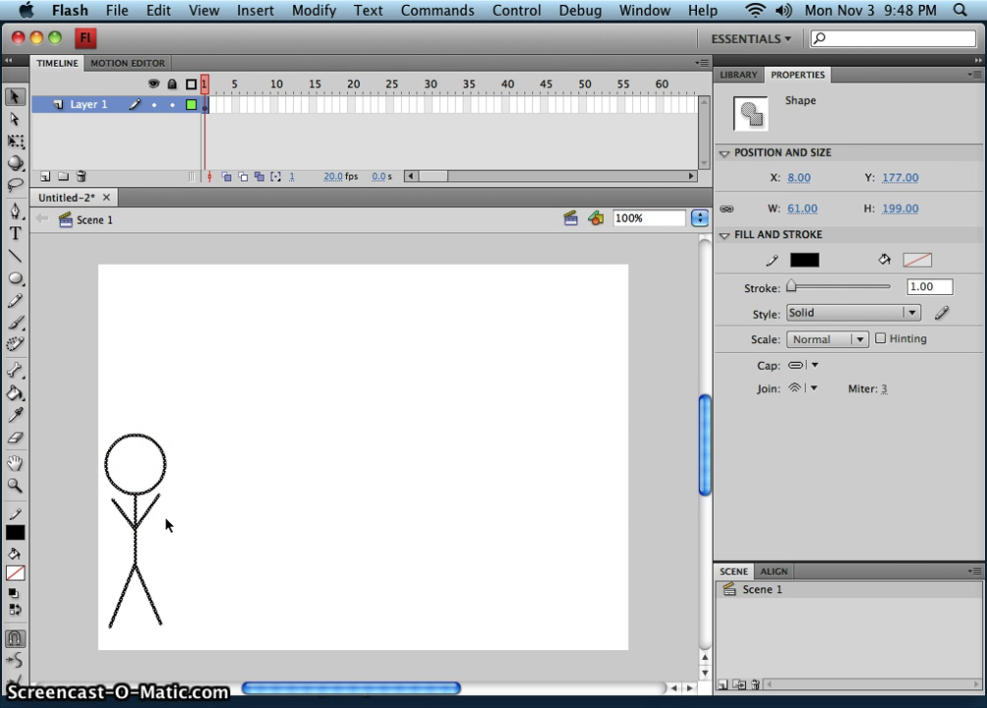
left_click(314, 11)
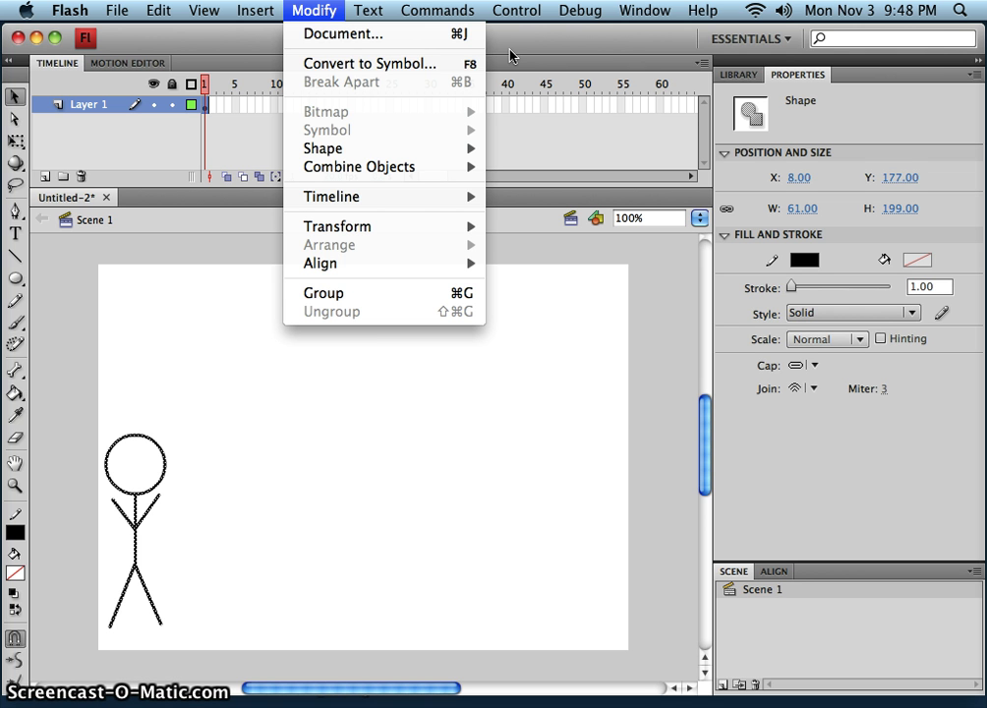
left_click(473, 65)
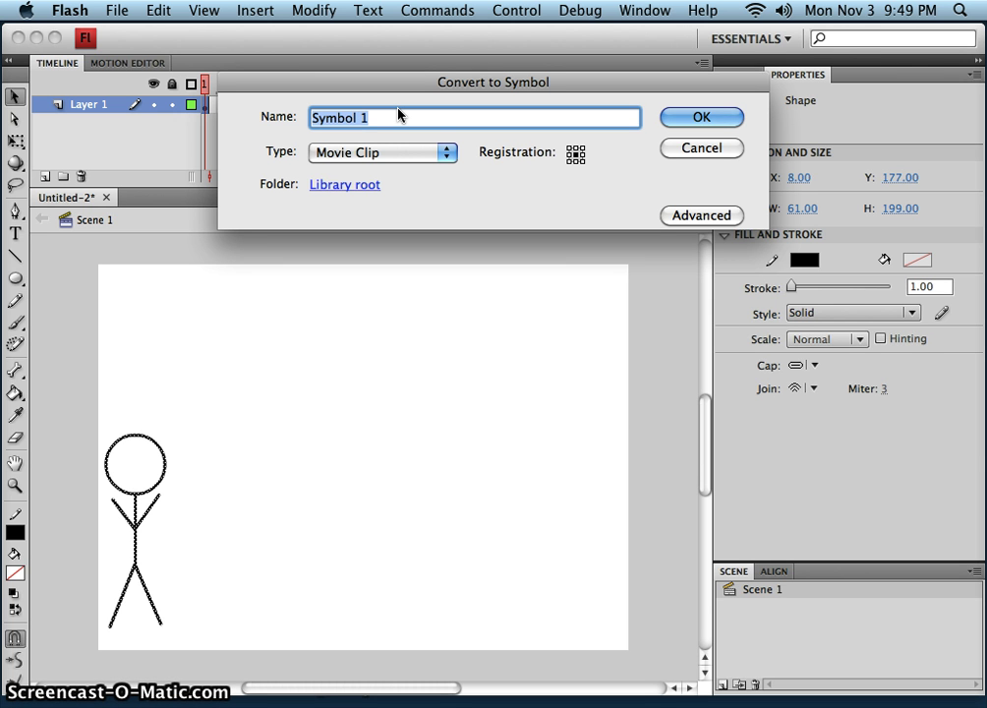
type("stickman")
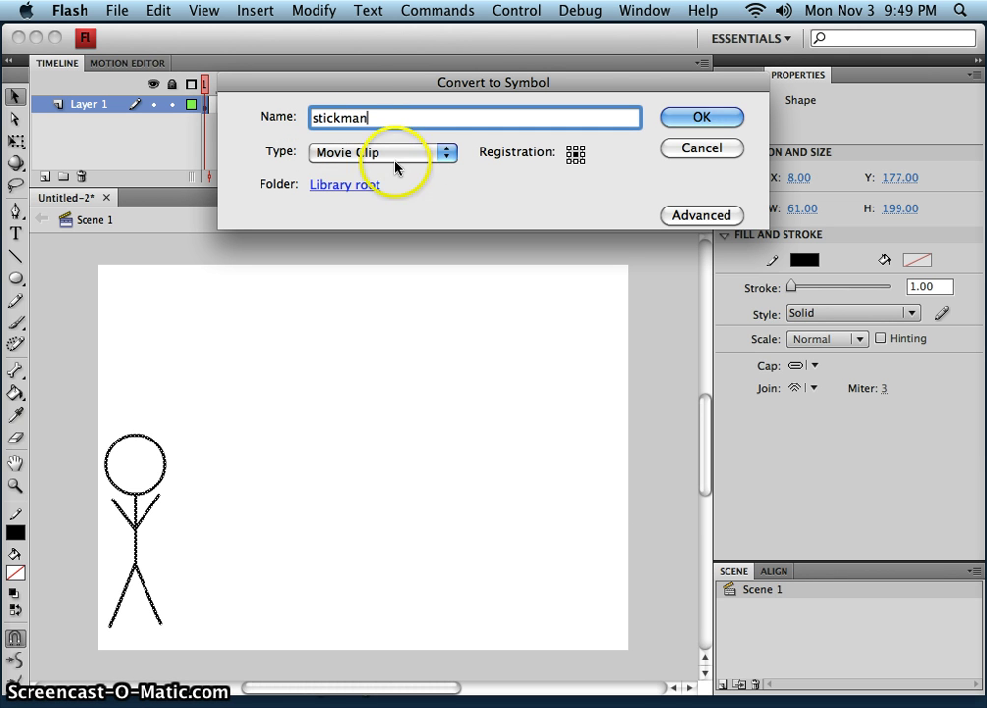
left_click(448, 153)
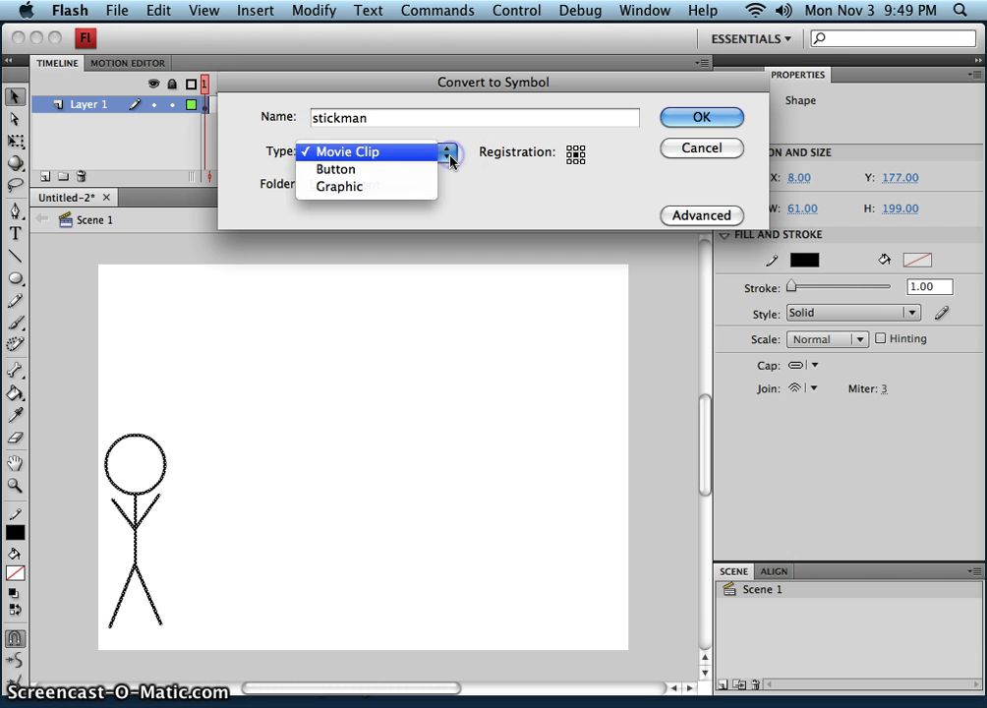
left_click(360, 188)
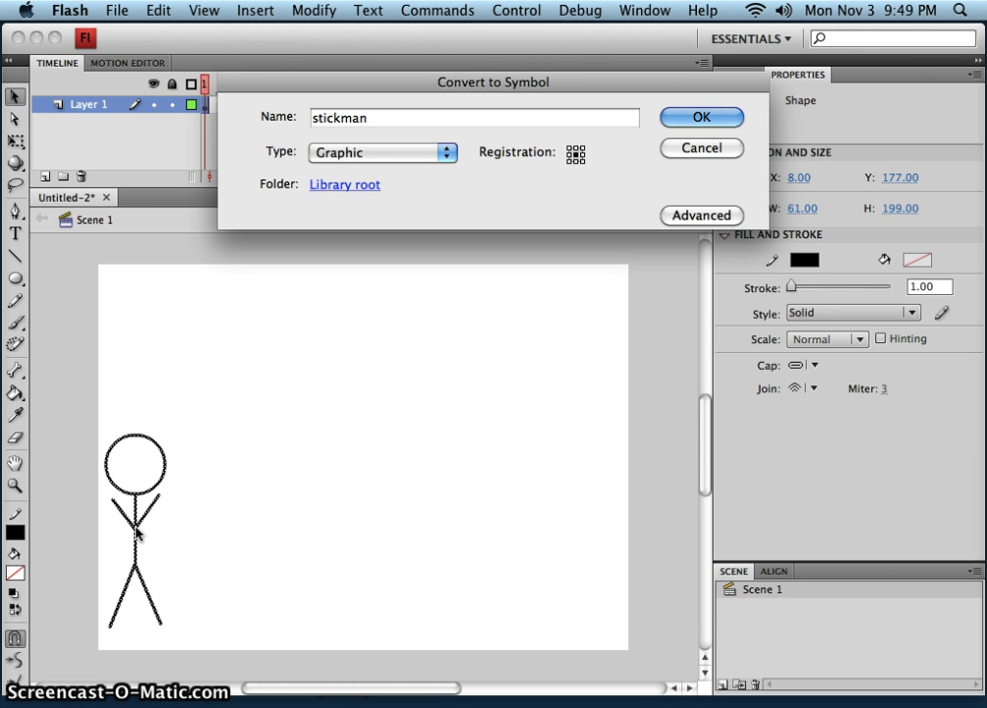
left_click(575, 155)
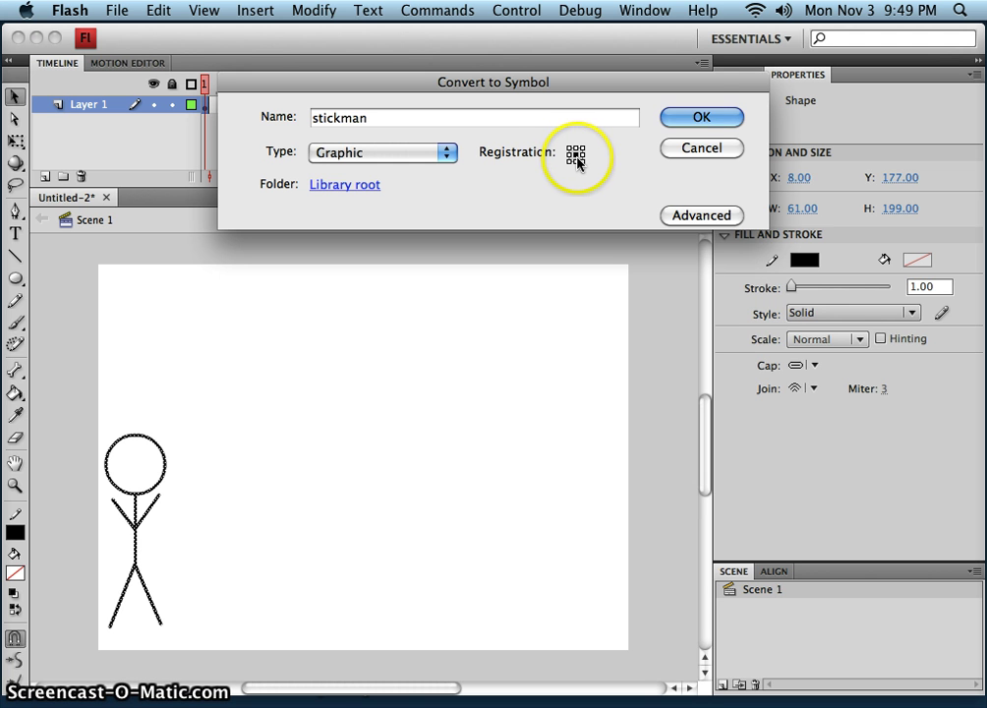
left_click(702, 120)
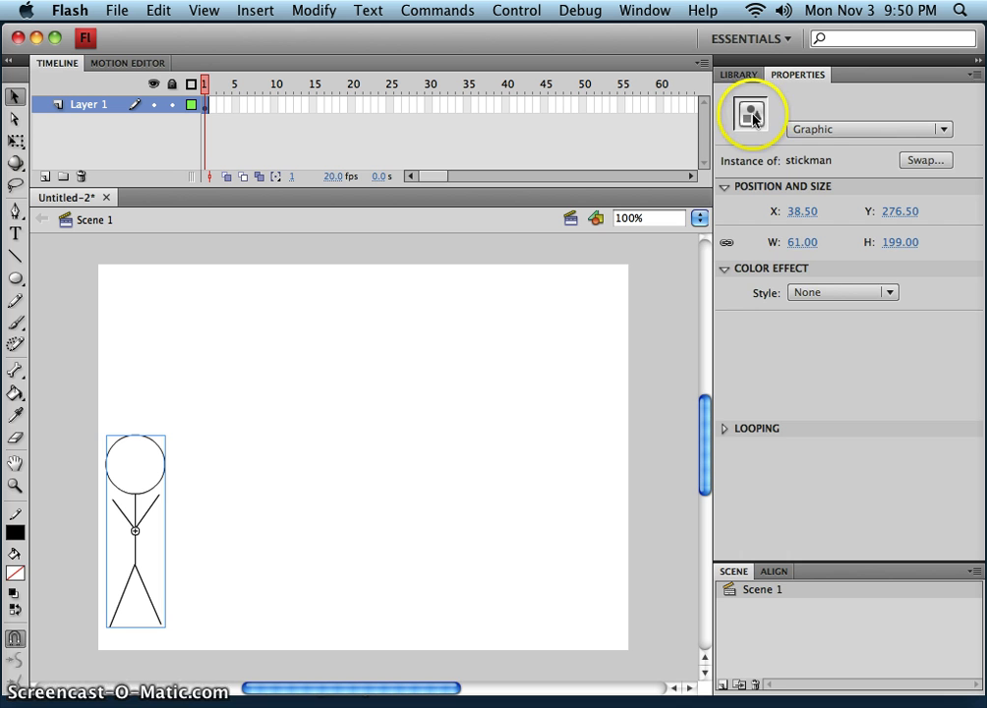
- Place four more stickman instances from the library at different spots across the stage
left_click(741, 76)
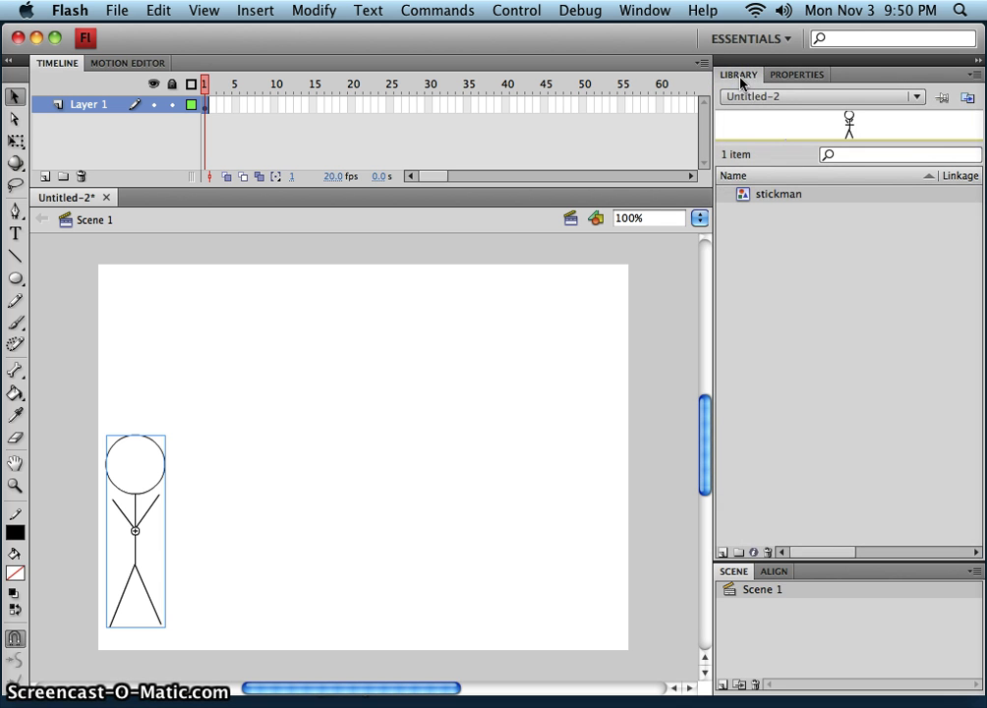
mouse_move(753, 199)
left_mouse_down()
mouse_move(762, 207)
mouse_move(826, 171)
left_mouse_up()
left_click_drag(740, 206, 514, 501)
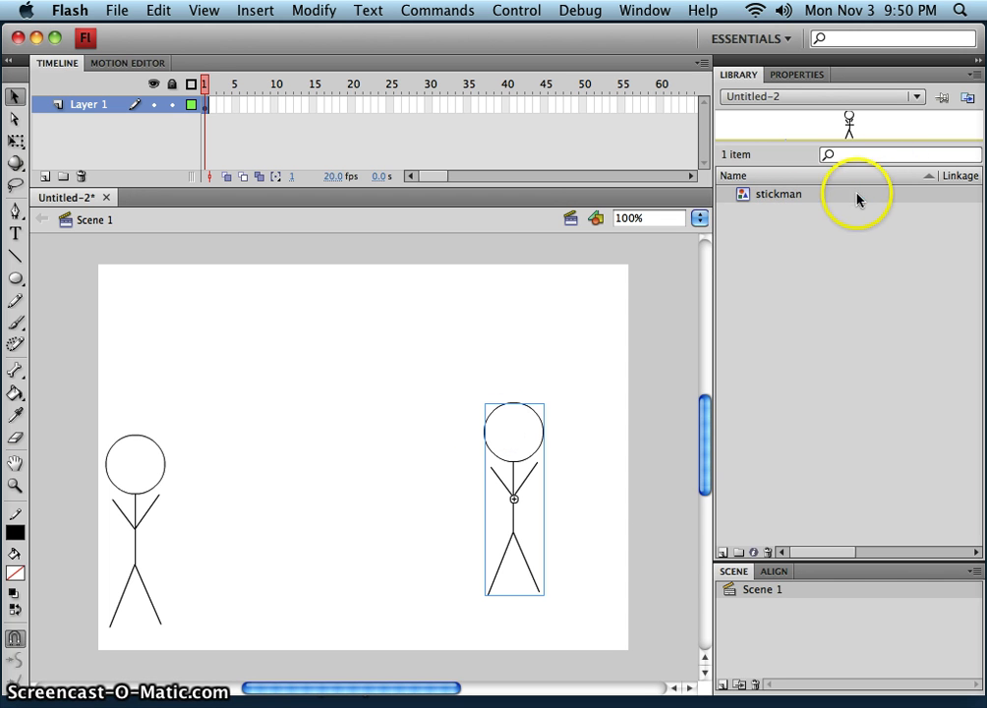
left_click_drag(857, 199, 453, 317)
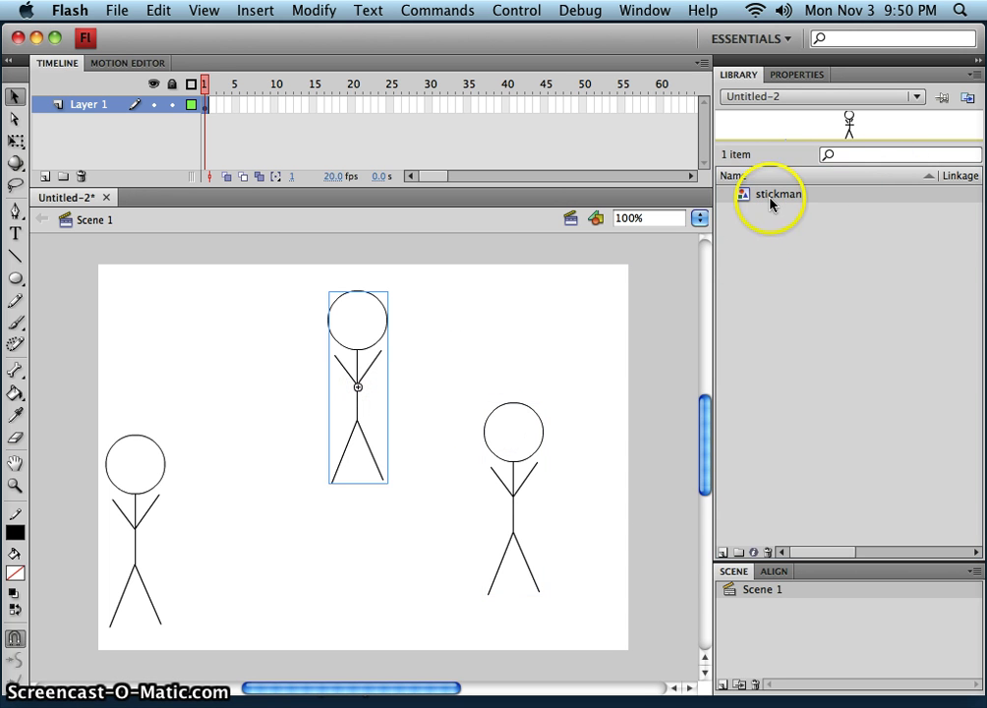
left_click_drag(770, 195, 621, 339)
left_click_drag(786, 200, 271, 543)
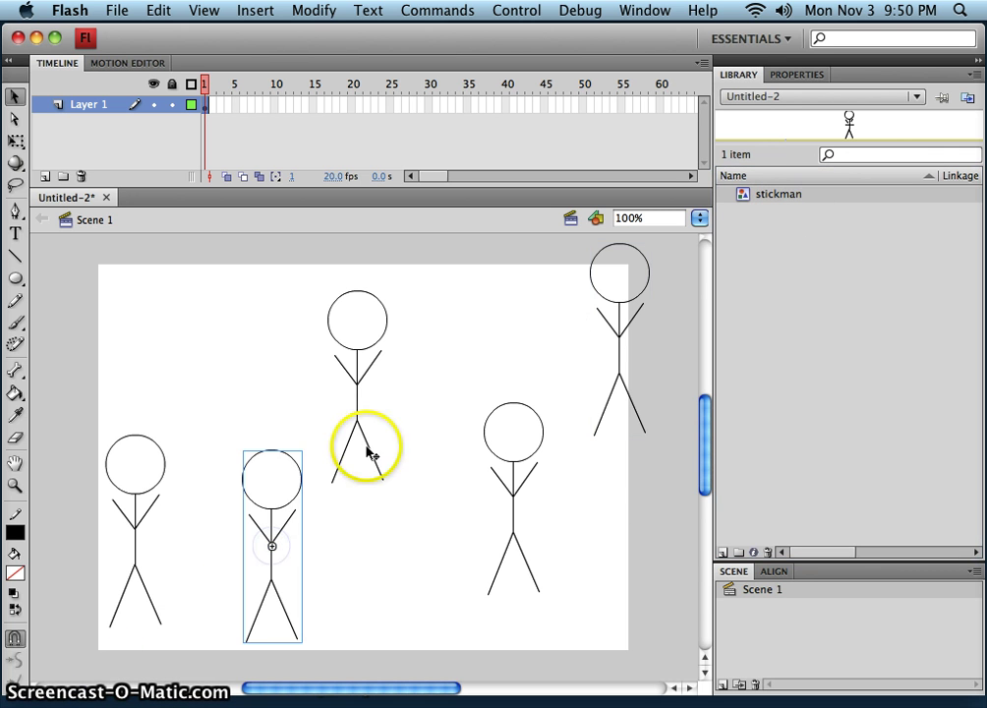
- Shrink the stickman at the stage's upper middle proportionally to a width of 23 px
left_click(363, 407)
left_click(359, 382)
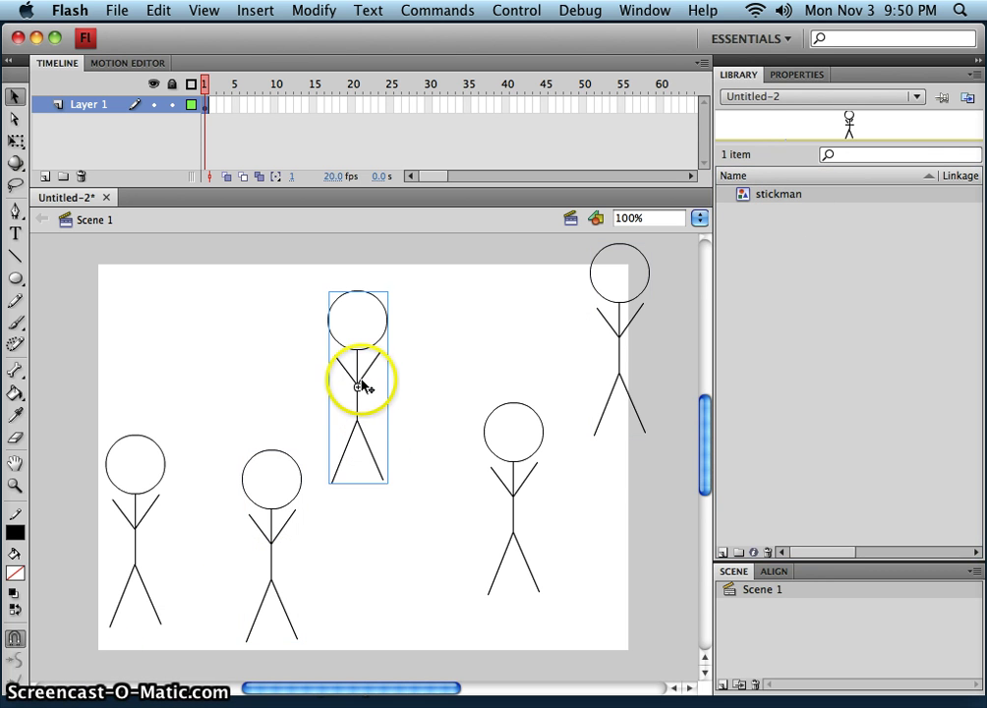
left_click(803, 75)
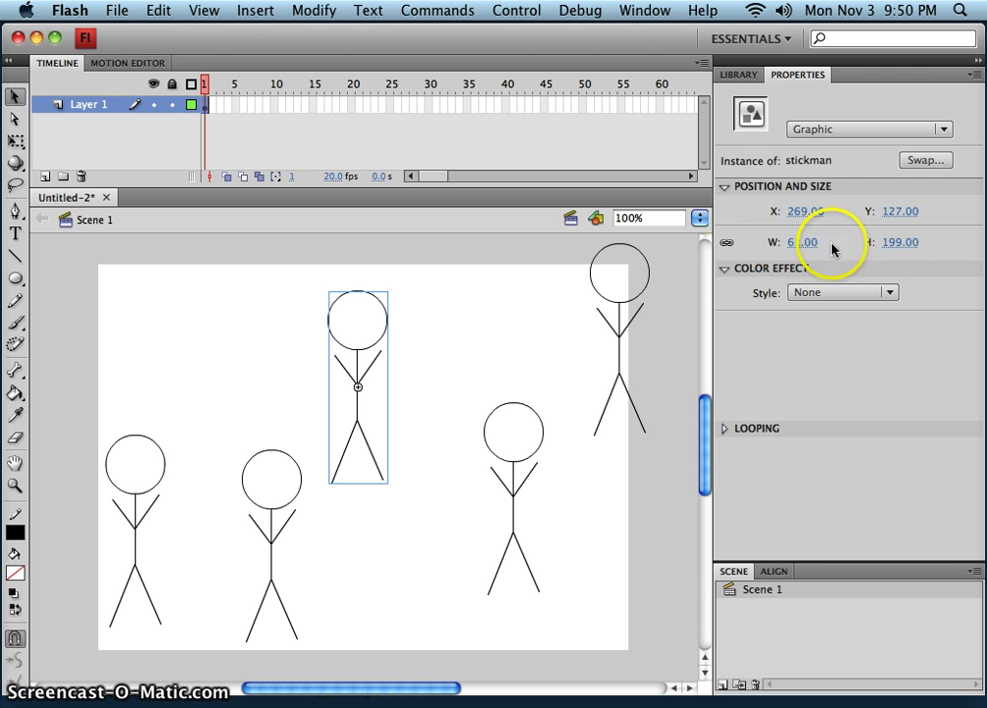
left_click(727, 244)
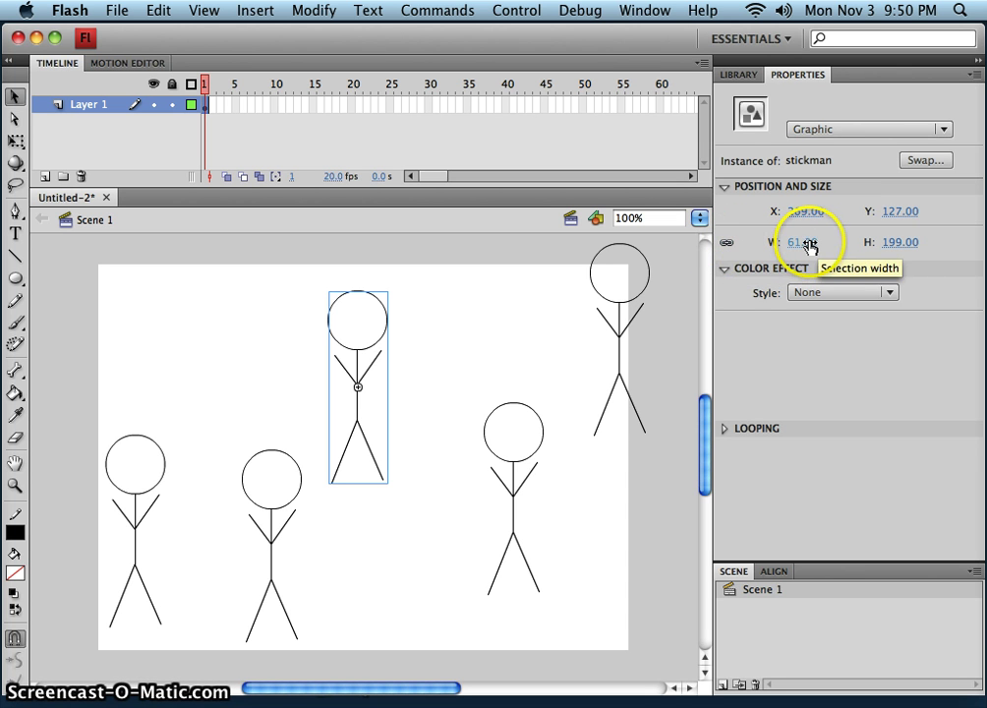
left_click_drag(808, 246, 774, 245)
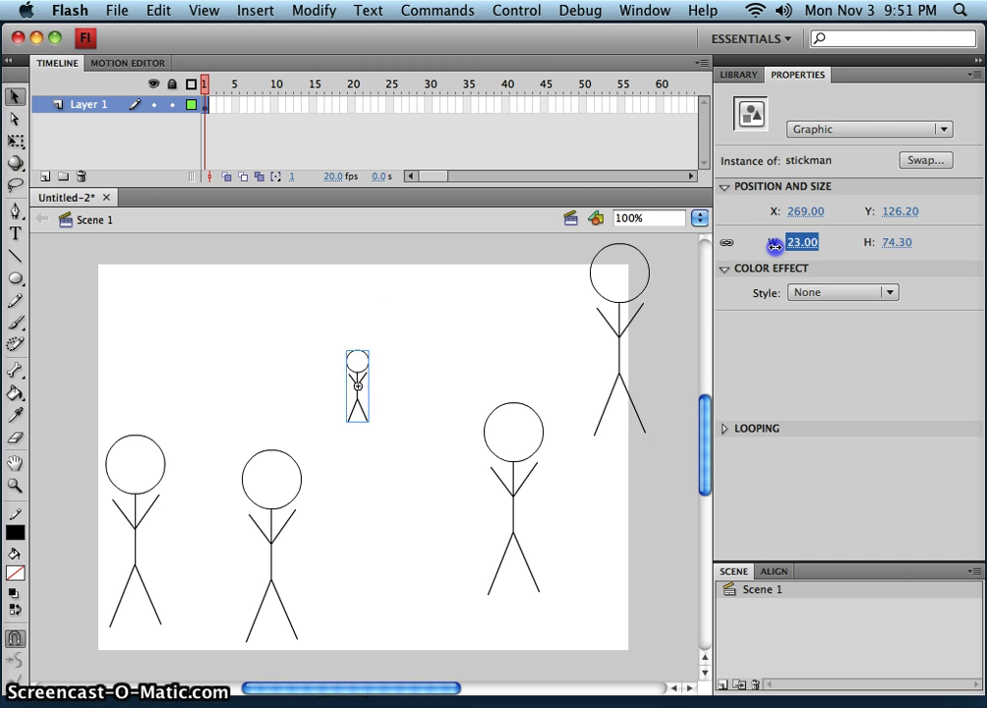
- Tint the stickman at the stage's upper right corner green at 100%, with red 71, green 247 and blue 0
left_click(615, 327)
left_click(815, 293)
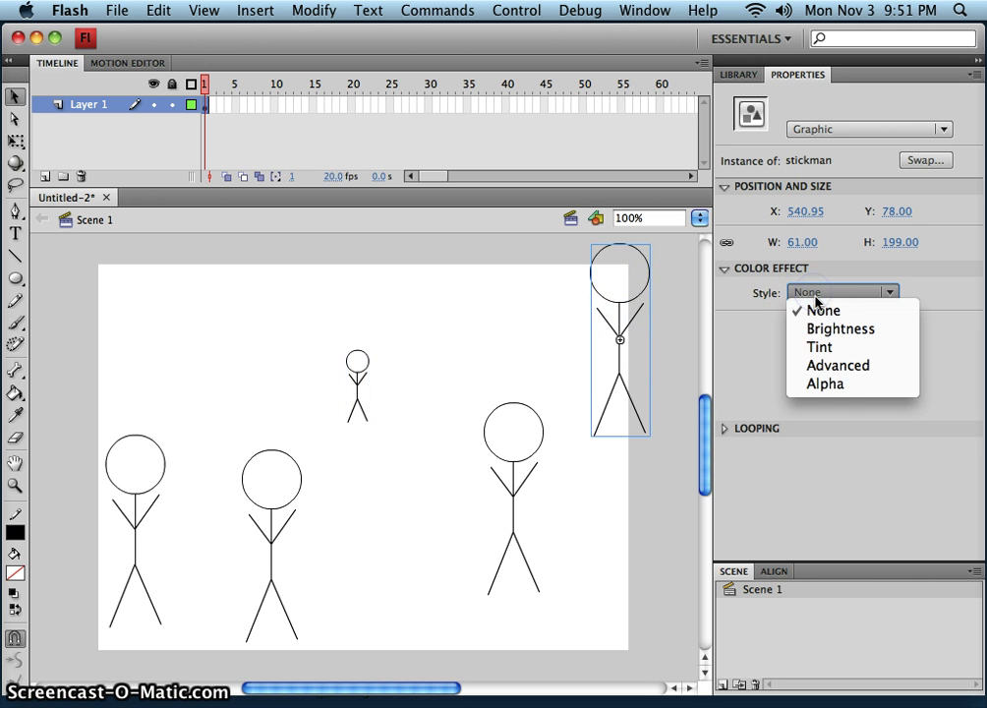
left_click(833, 383)
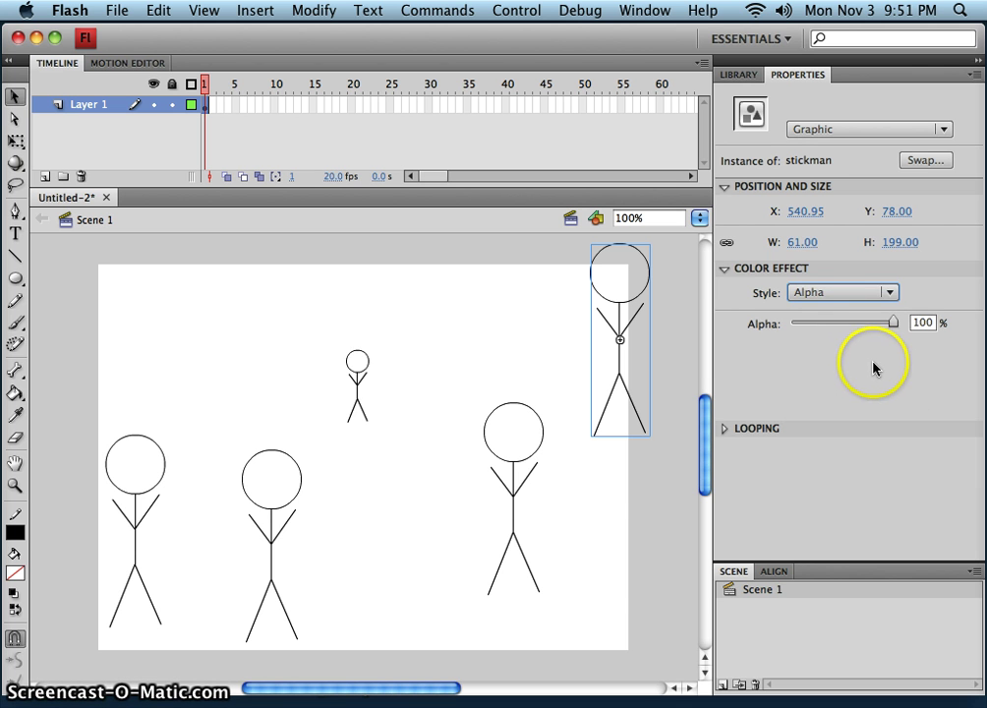
left_click(872, 292)
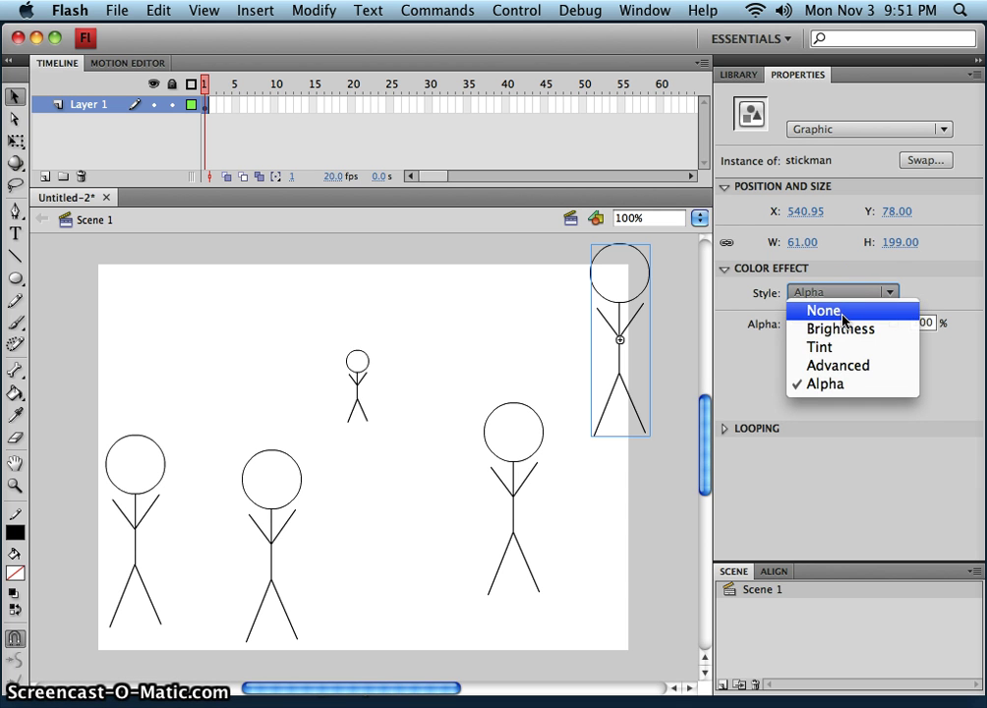
left_click(832, 349)
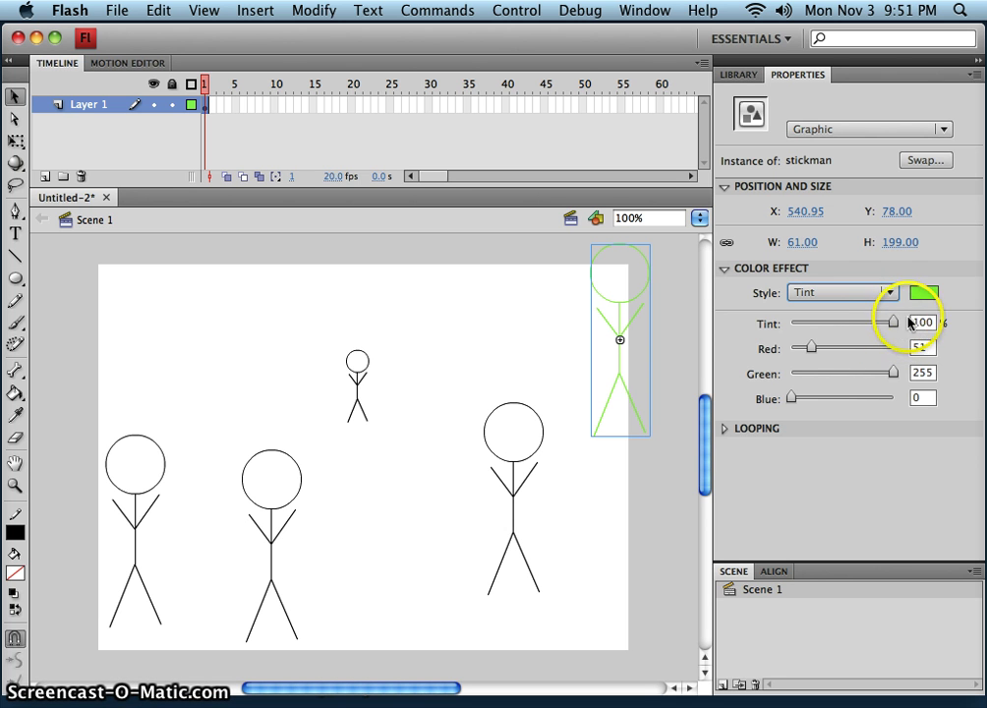
mouse_move(811, 347)
left_mouse_down()
mouse_move(834, 356)
mouse_move(798, 349)
left_mouse_up()
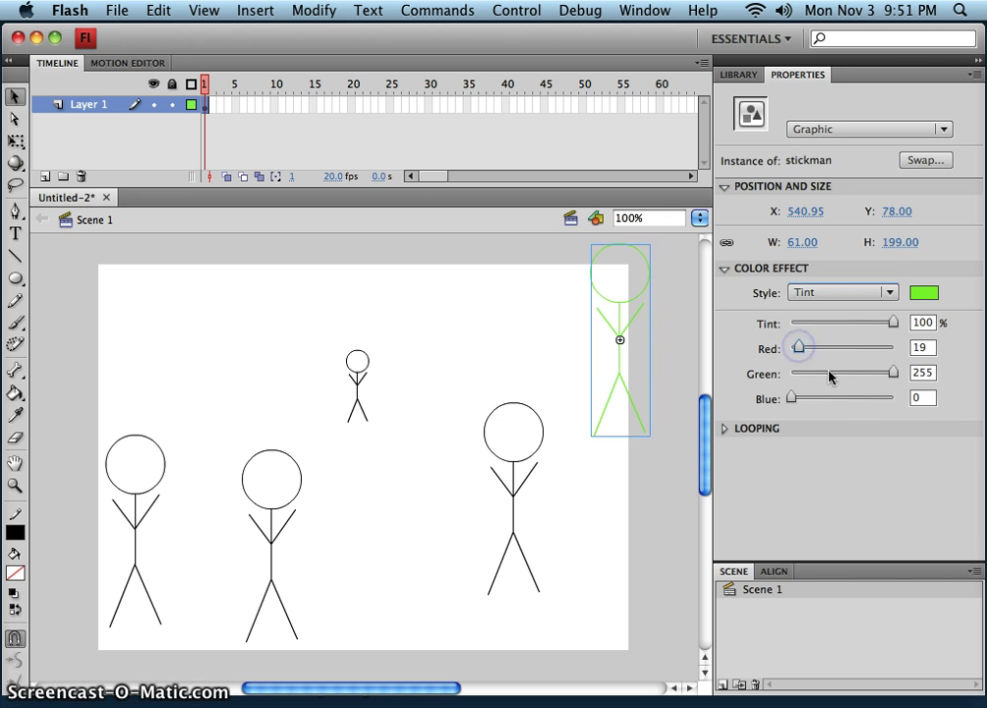
mouse_move(893, 372)
left_mouse_down()
mouse_move(792, 372)
mouse_move(833, 348)
mouse_move(881, 348)
mouse_move(820, 355)
mouse_move(849, 374)
mouse_move(889, 374)
left_mouse_up()
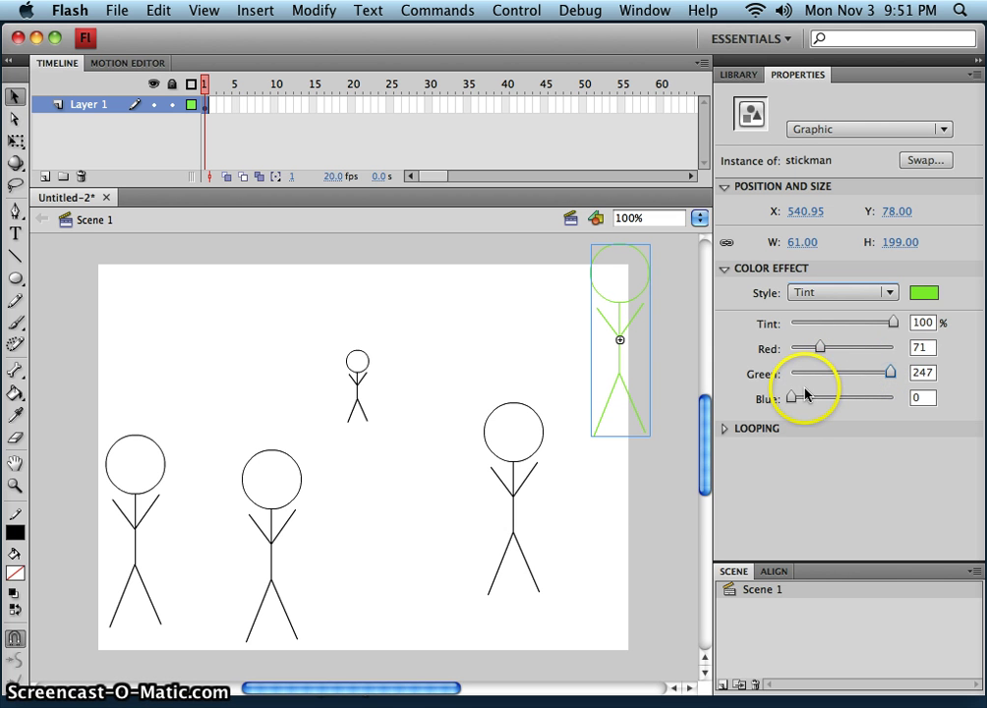
- Rotate the black full-size stickman on the stage's right side about 30 degrees counterclockwise and move it down to the lower right corner
left_click(524, 464)
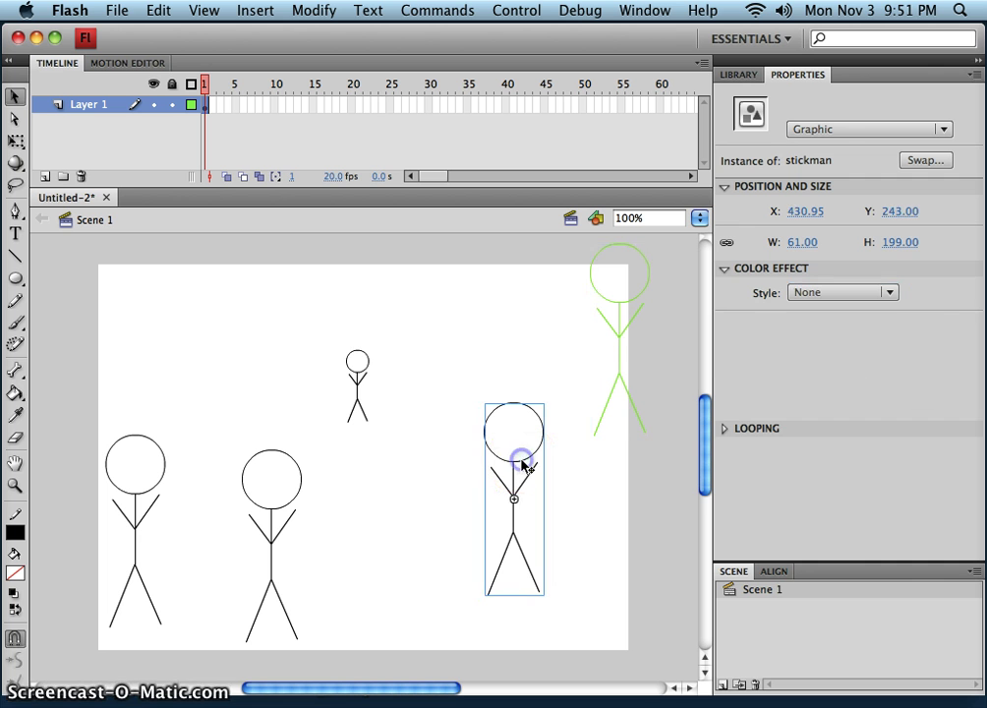
left_click(12, 143)
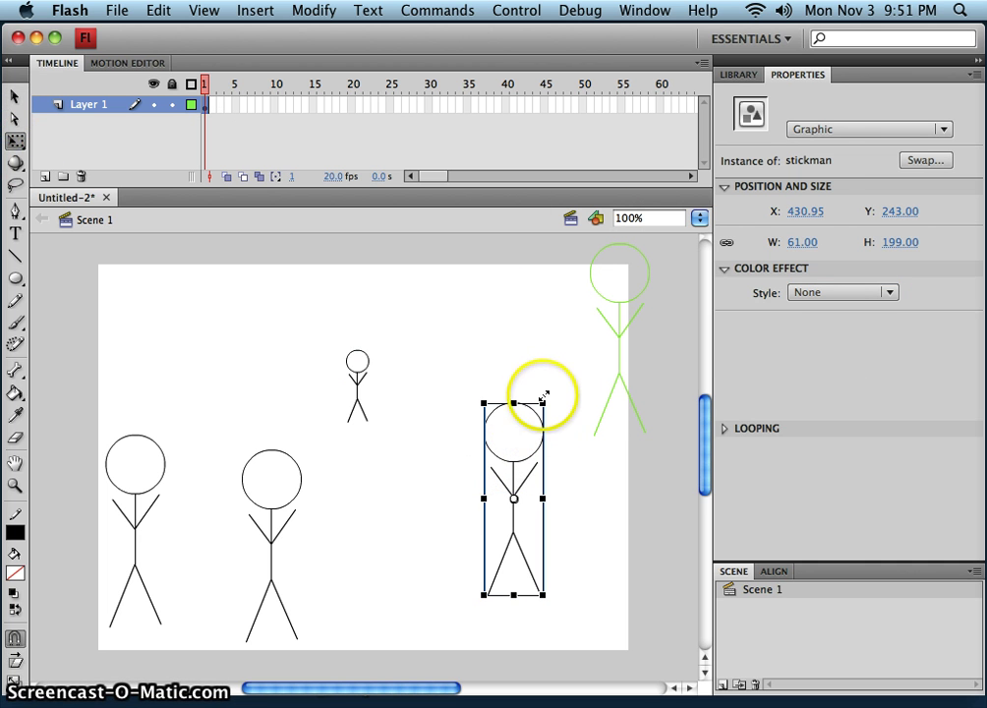
left_click_drag(550, 391, 496, 370)
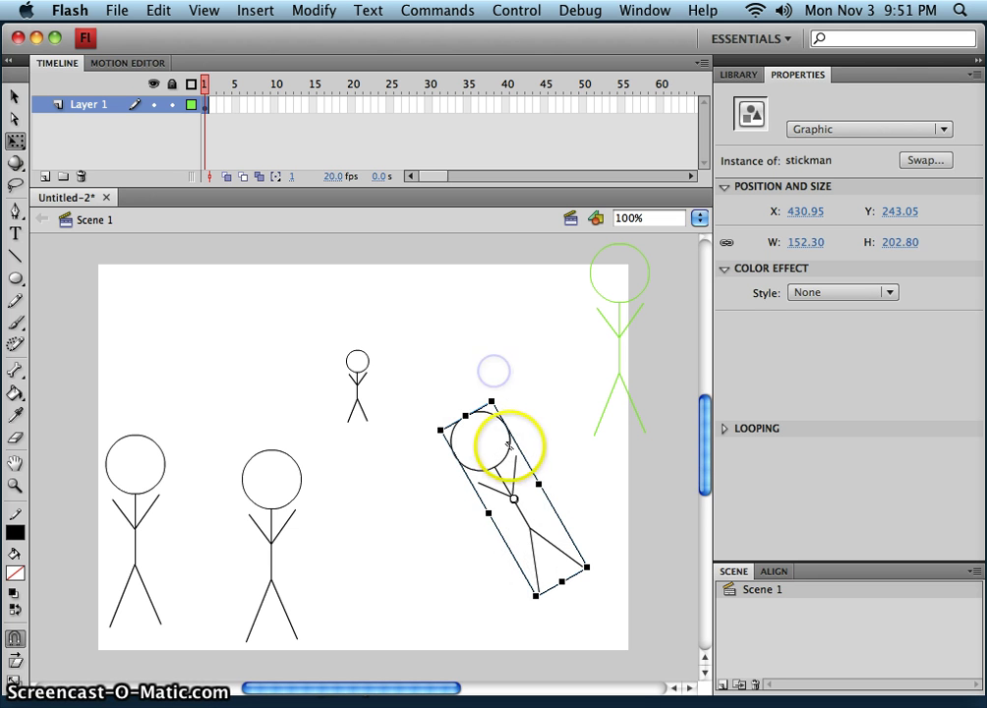
left_click(493, 452)
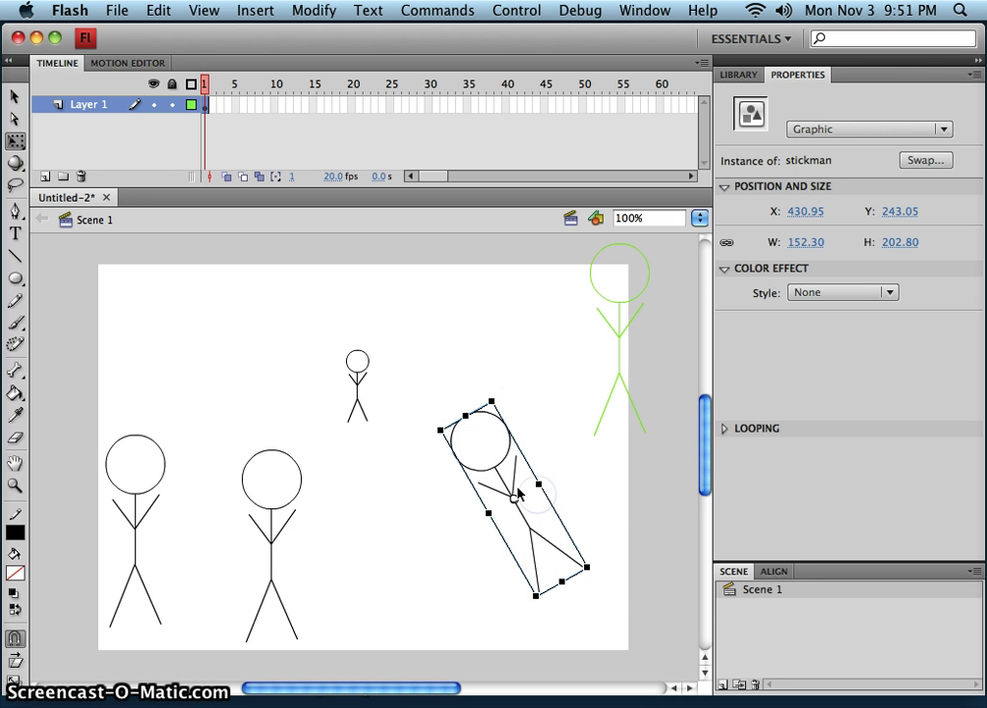
left_click_drag(518, 491, 559, 580)
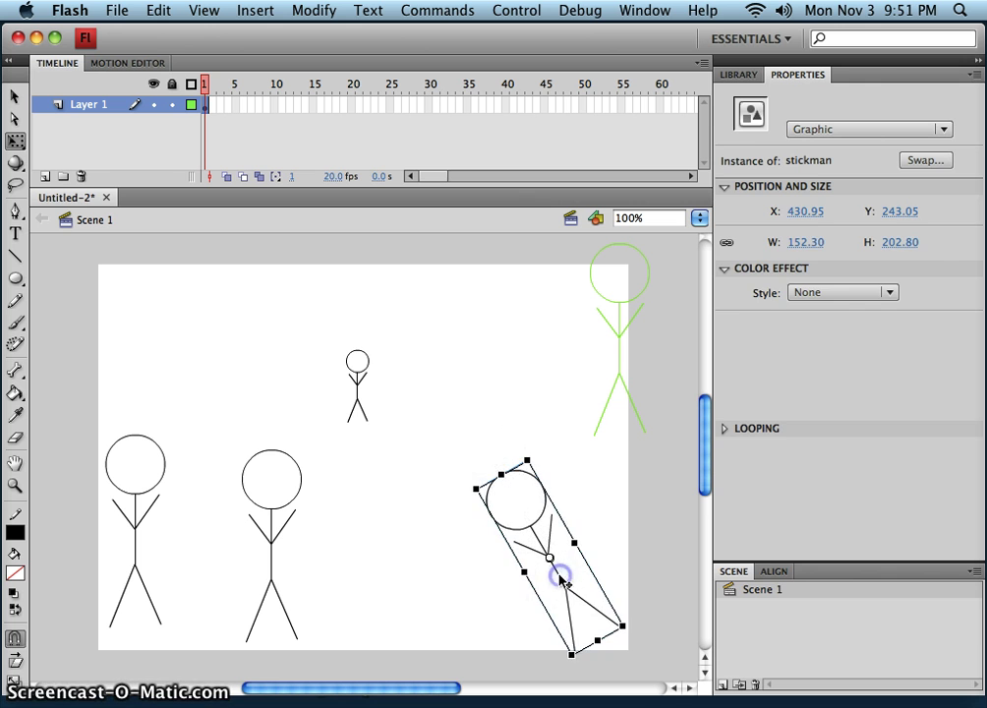
left_click(511, 422)
left_click(311, 343)
left_click(339, 577)
left_click(293, 490)
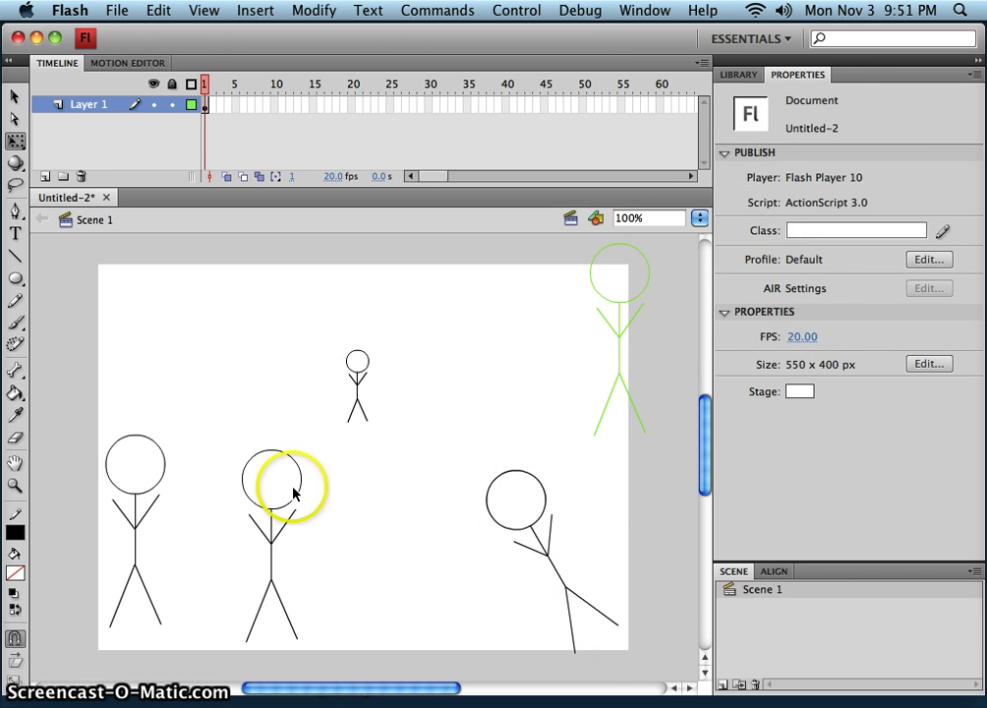
left_click(392, 512)
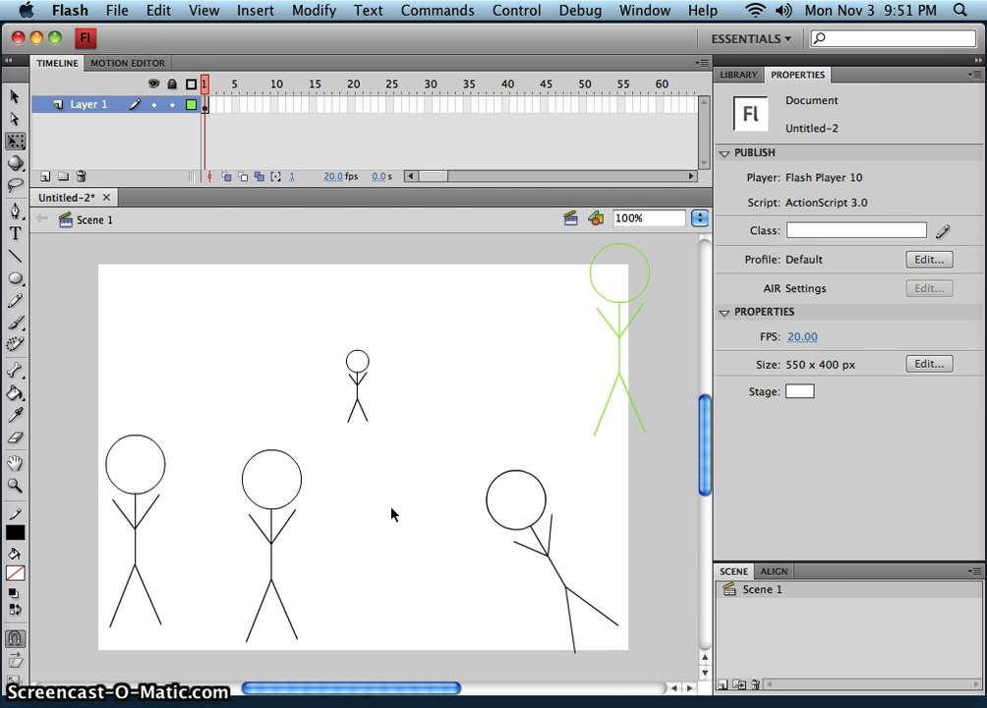
left_click(460, 451)
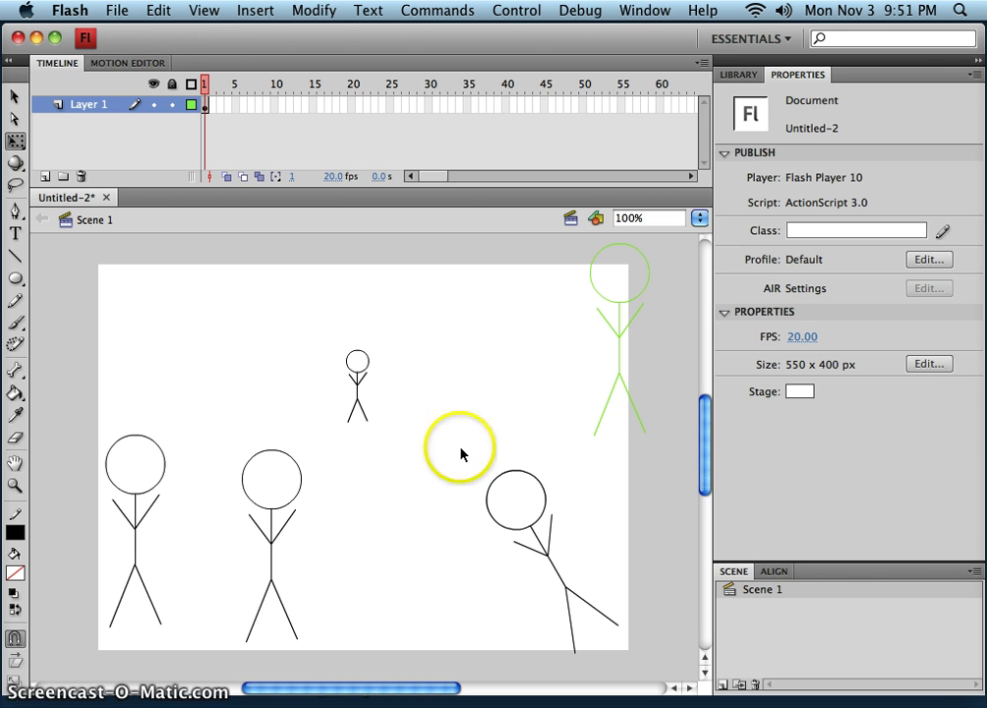
- Delete all stickman instances except the one at the far left of the stage
left_click(738, 75)
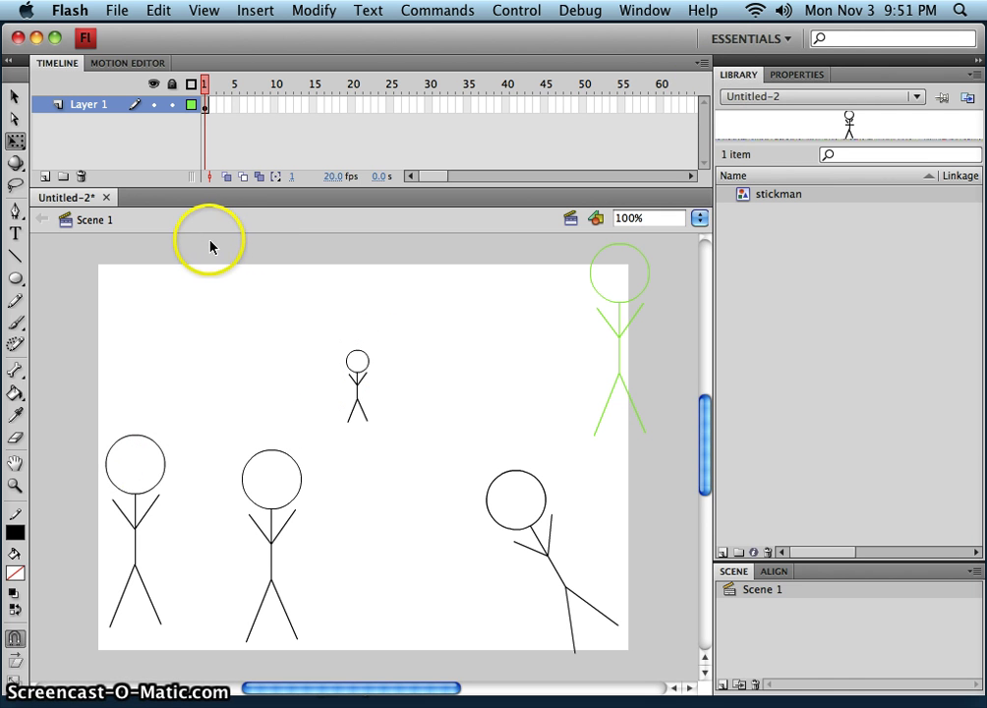
left_click_drag(210, 243, 648, 684)
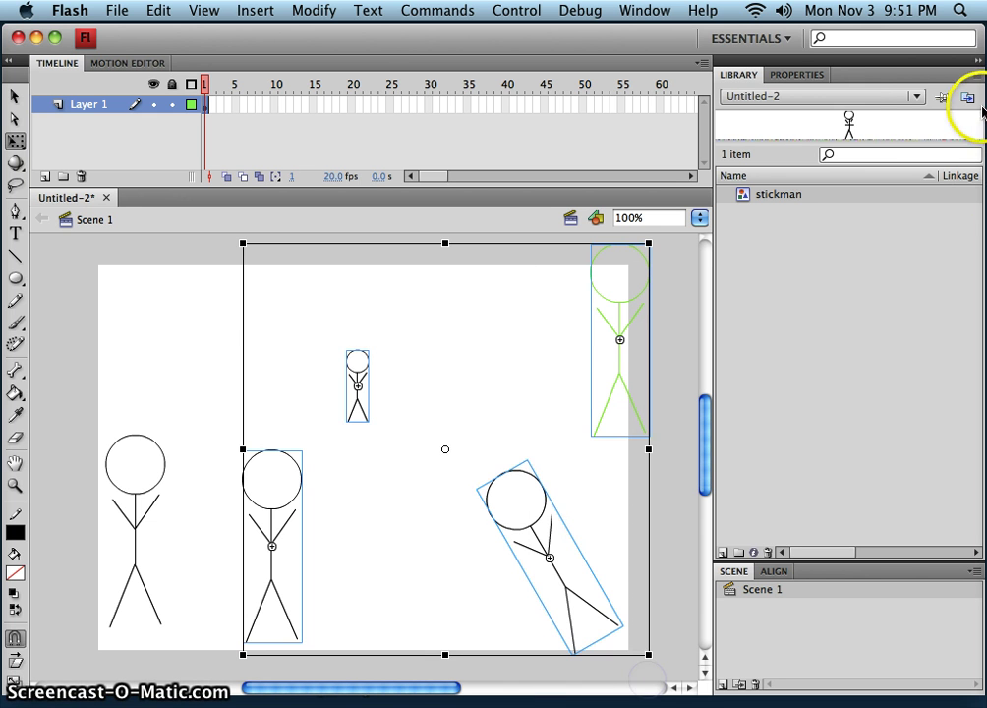
key("Delete")
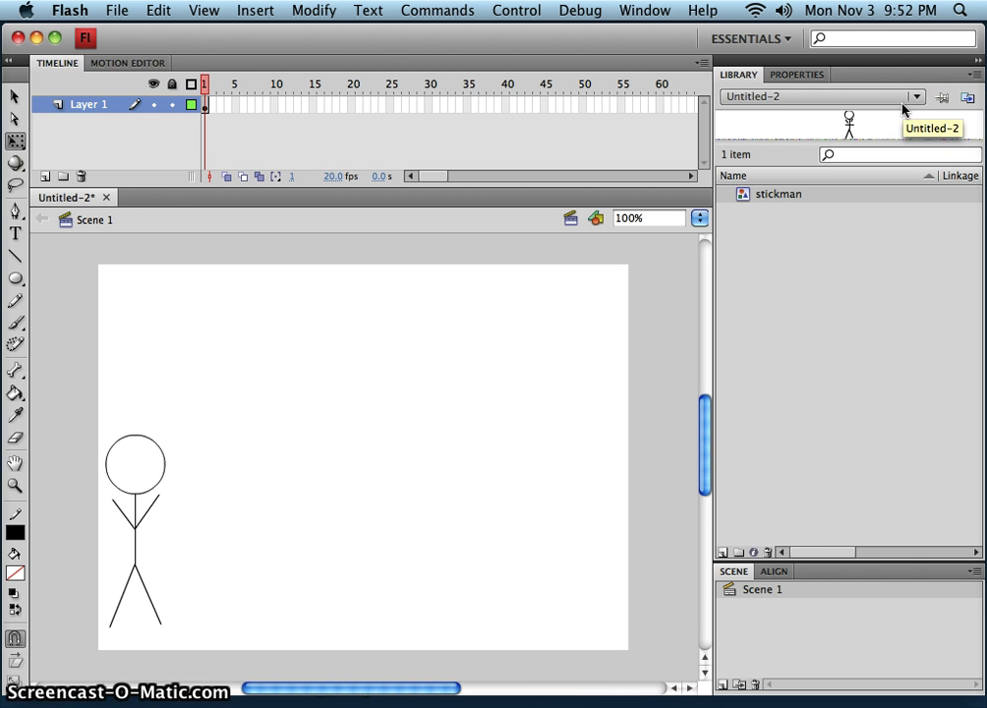
- Move the remaining stickman straight down so its feet rest on the stage's bottom edge
left_click(137, 512)
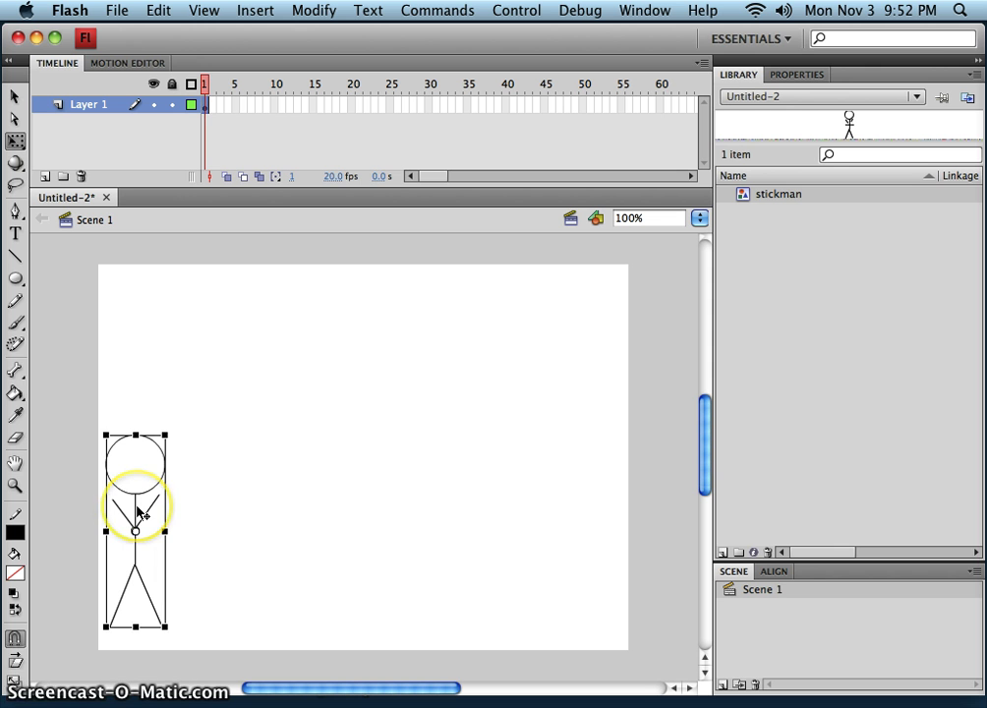
left_click(15, 97)
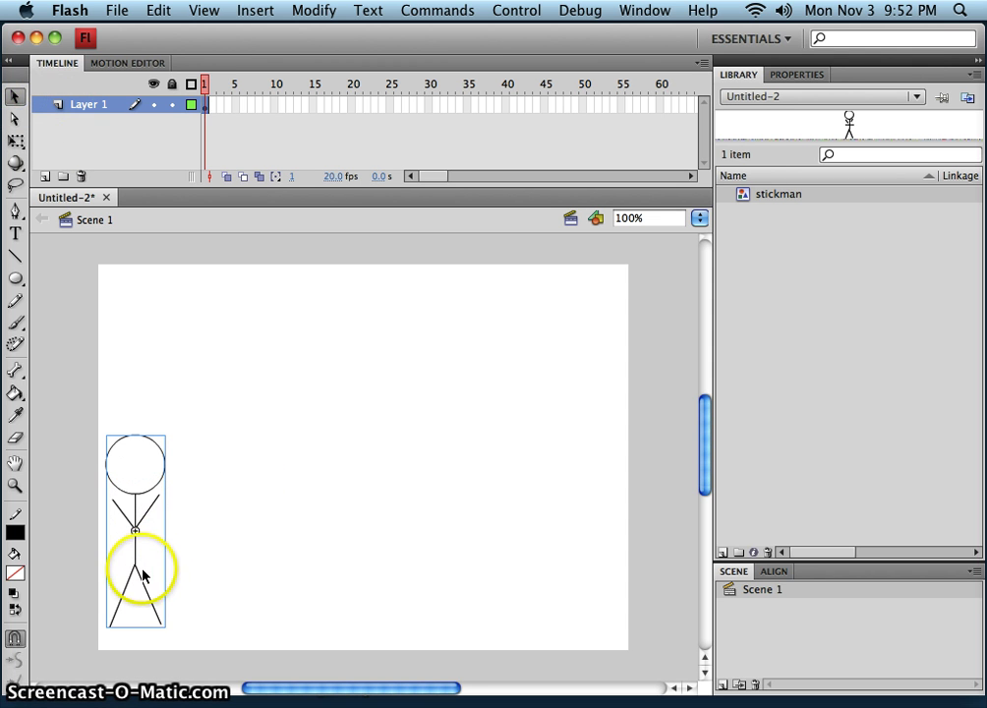
left_click_drag(137, 569, 137, 591)
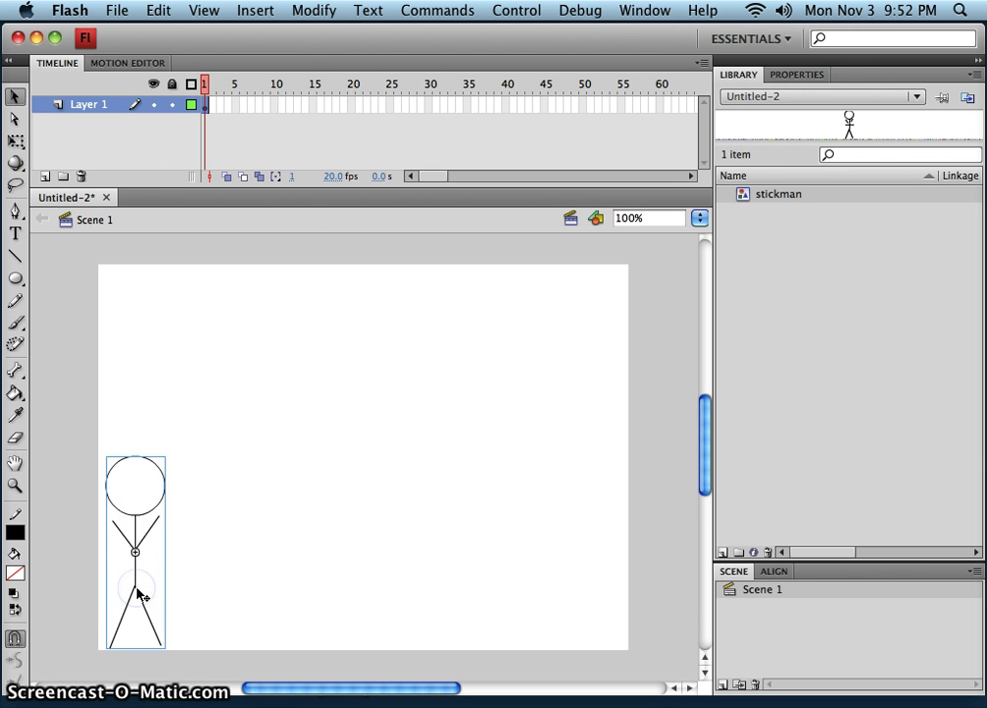
- Save the document to the Desktop as a Flash CS4 file named 1, the author's surname and symbols, joined by underscores
left_click(118, 14)
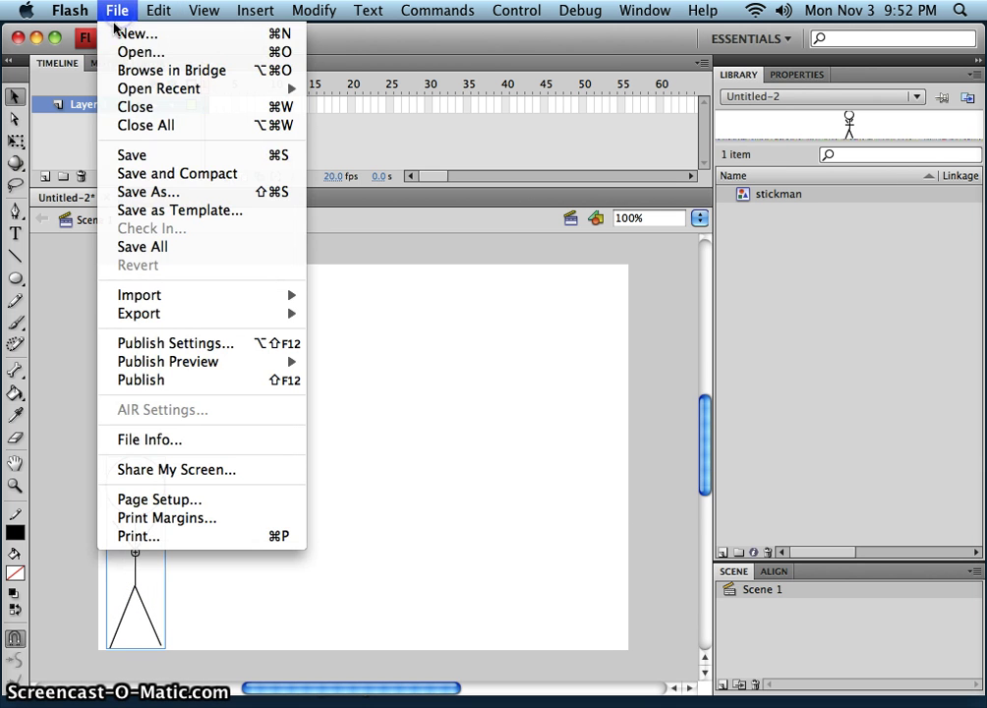
left_click(142, 192)
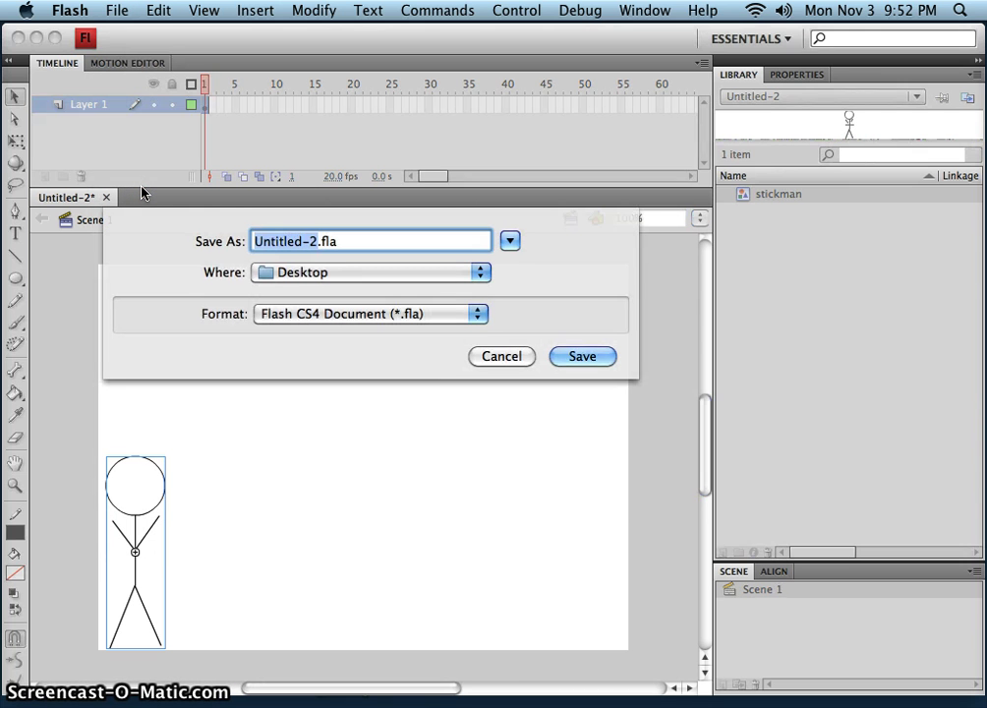
type("1_sam")
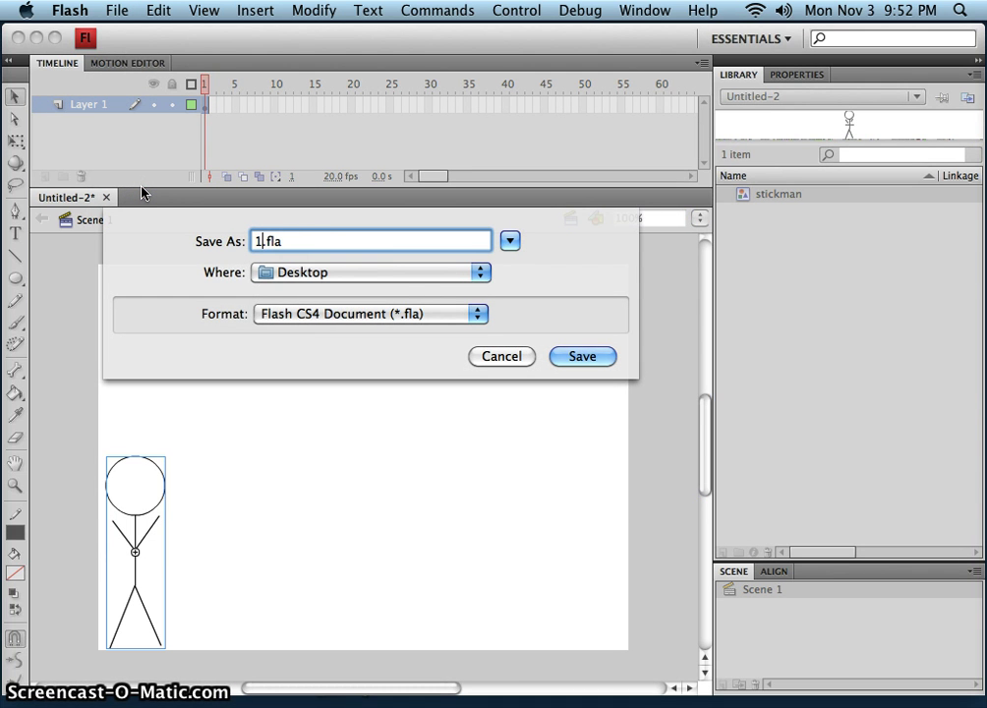
type("uelson")
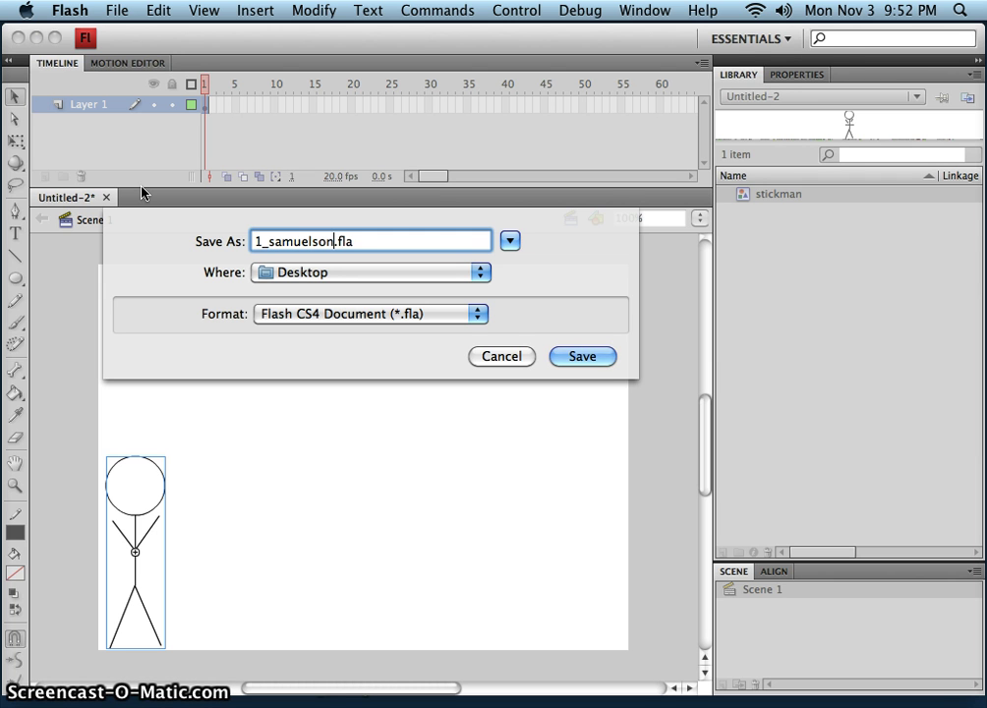
type("_symbols")
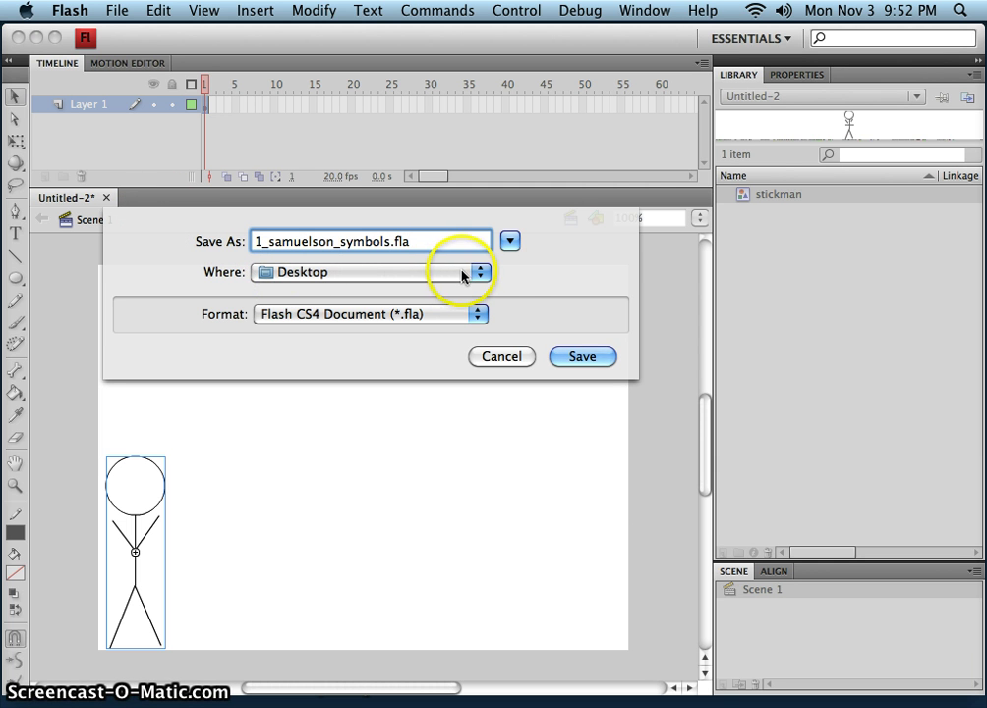
left_click(581, 356)
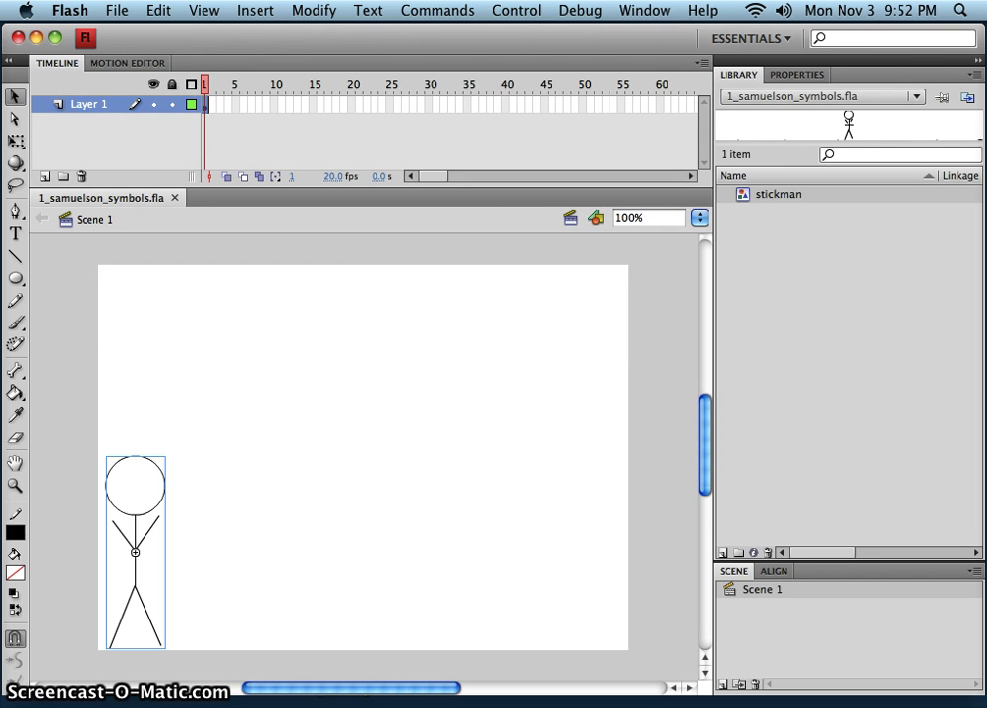